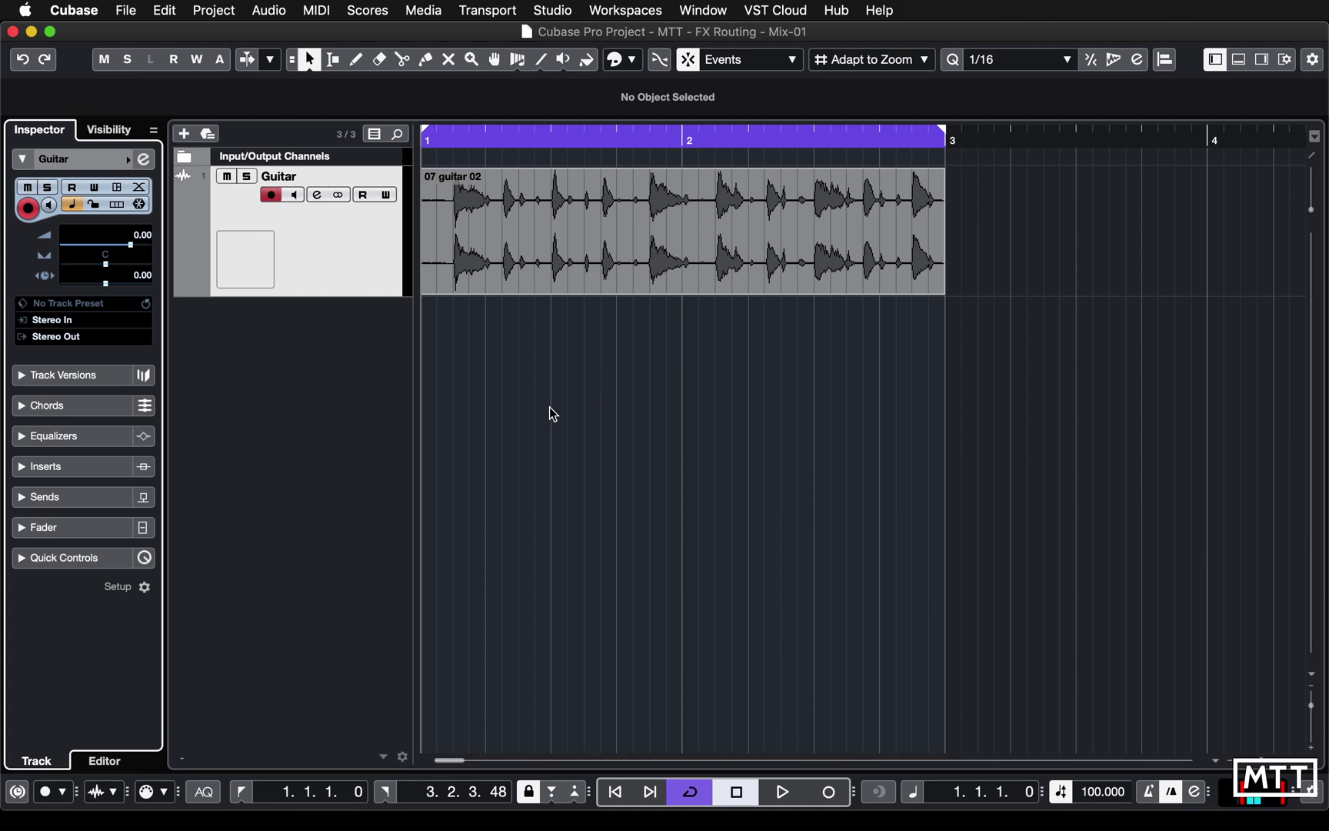
# Step: Audition the dry guitar loop and add a stereo REVerence FX channel named Reverb, routed to Stereo Out, for the selected Guitar track
pyautogui.press('space')
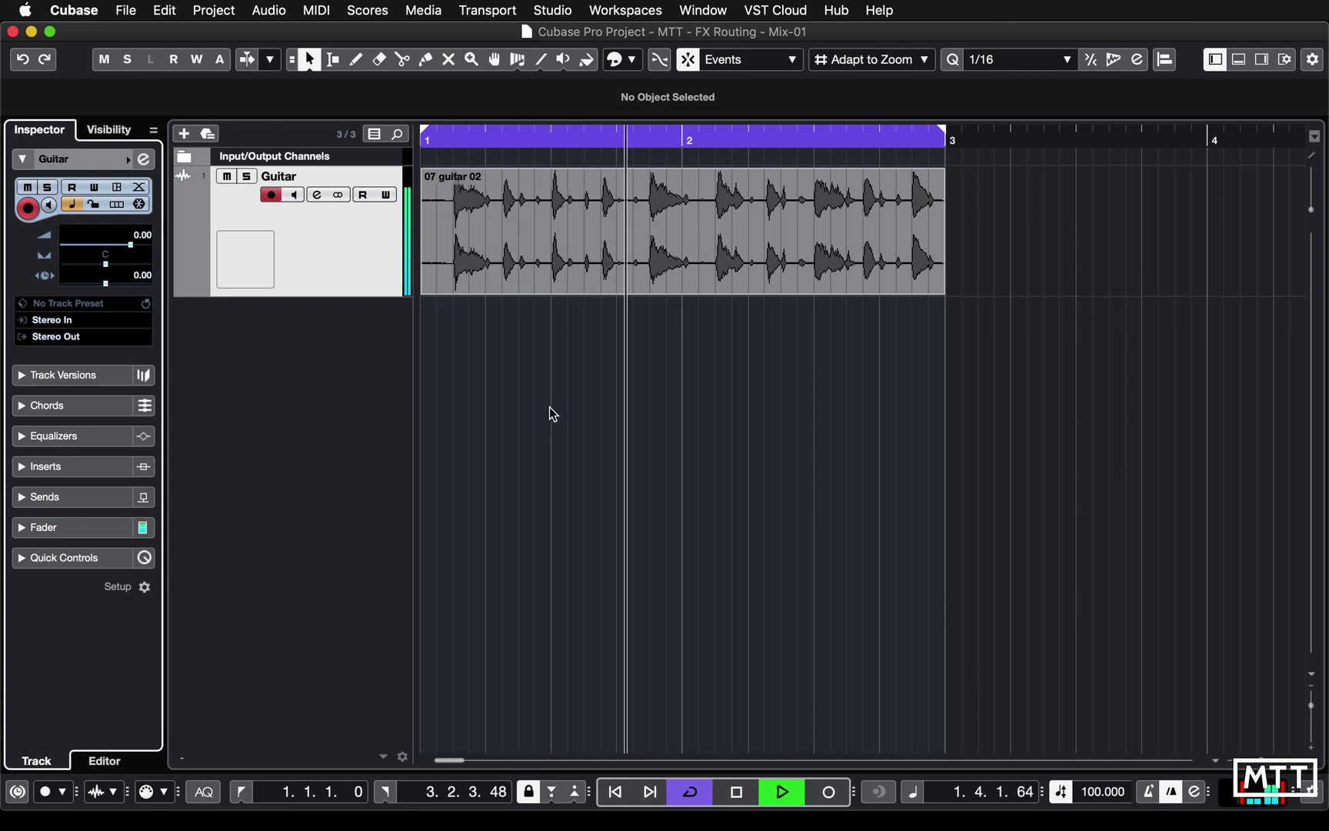
pyautogui.press('space')
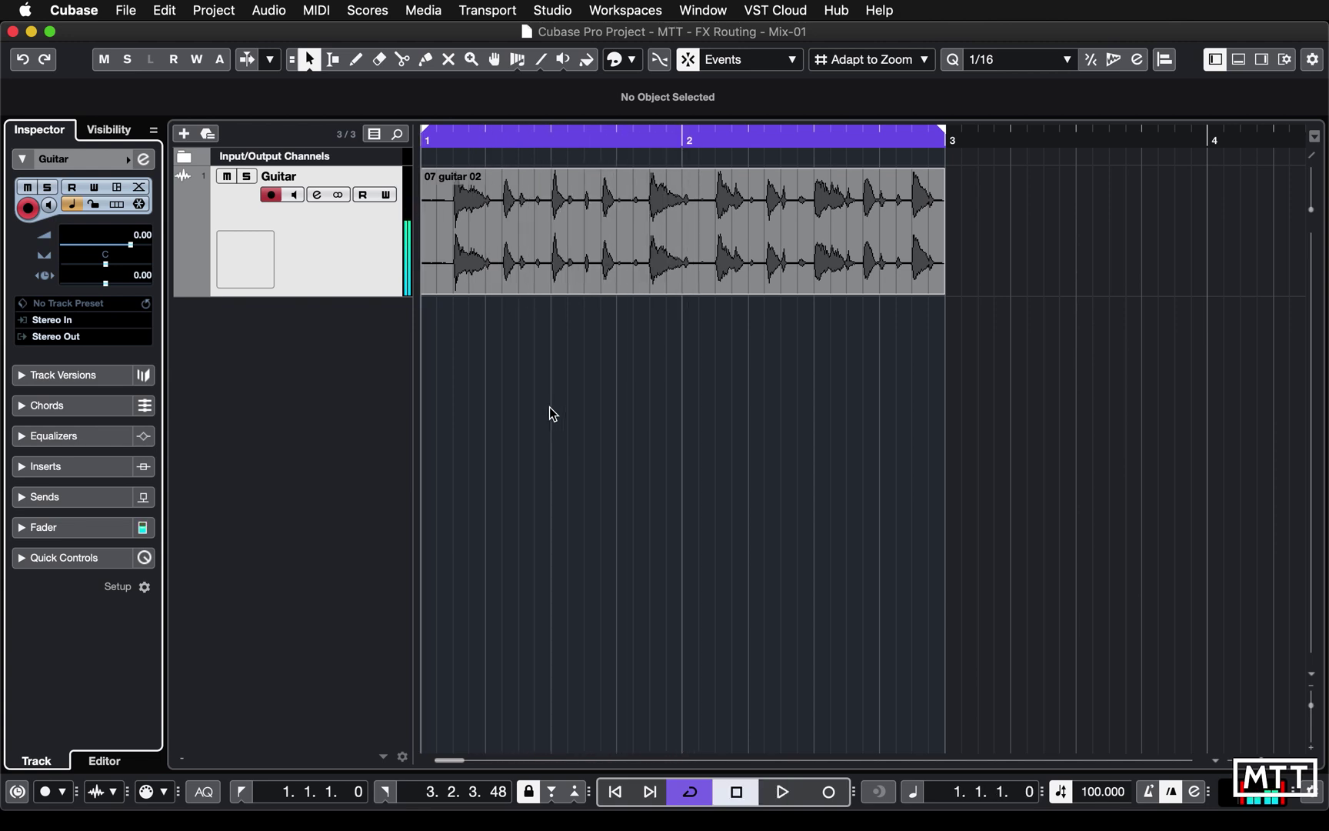
pyautogui.rightClick(311, 377)
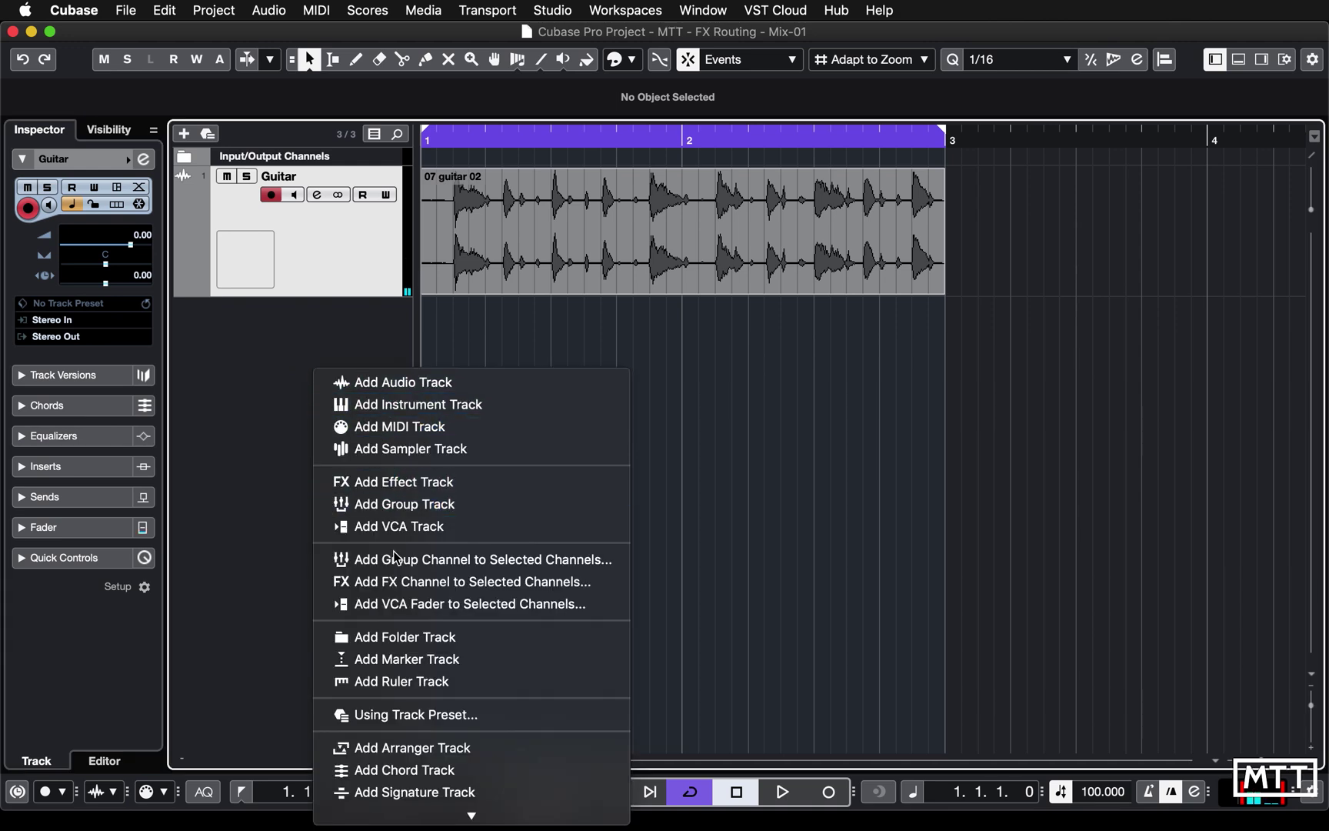
pyautogui.click(393, 583)
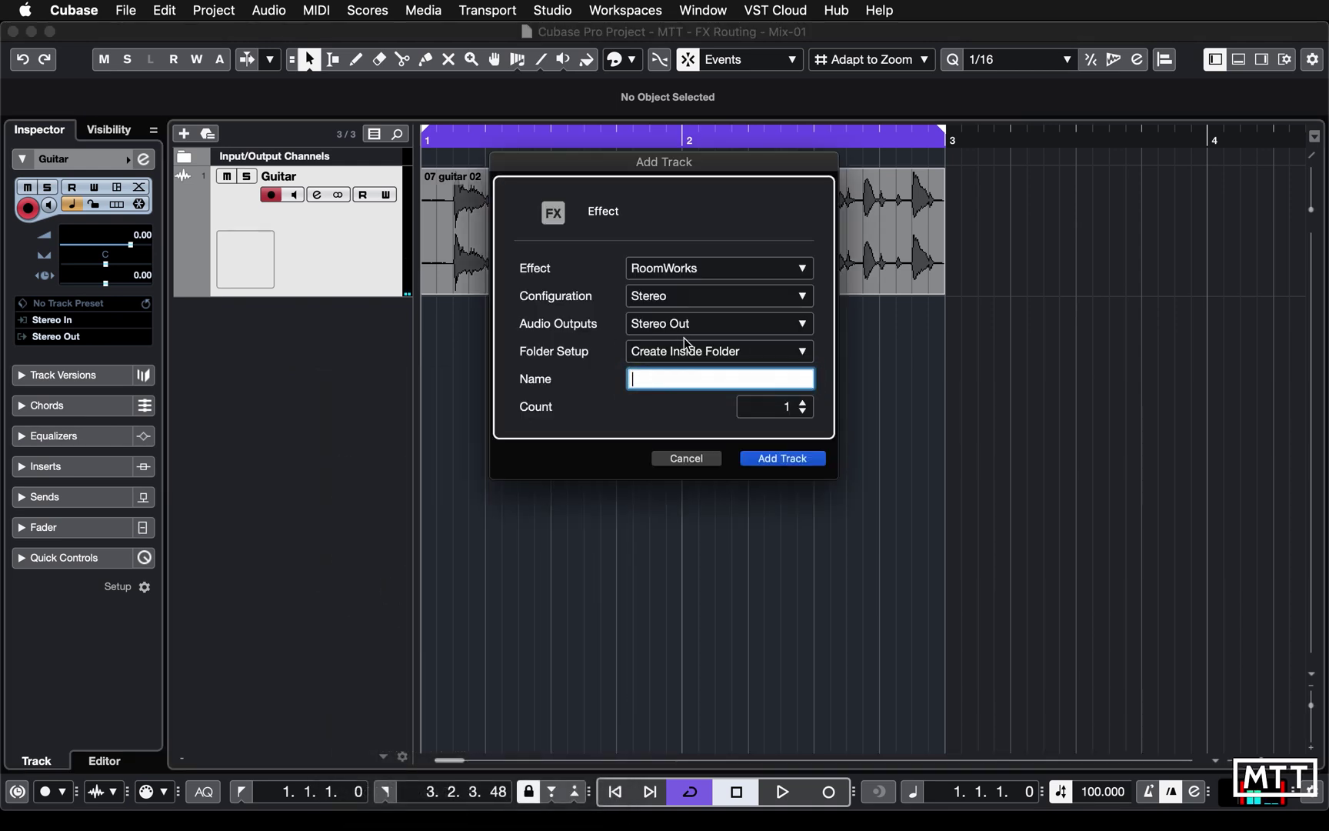
pyautogui.click(716, 268)
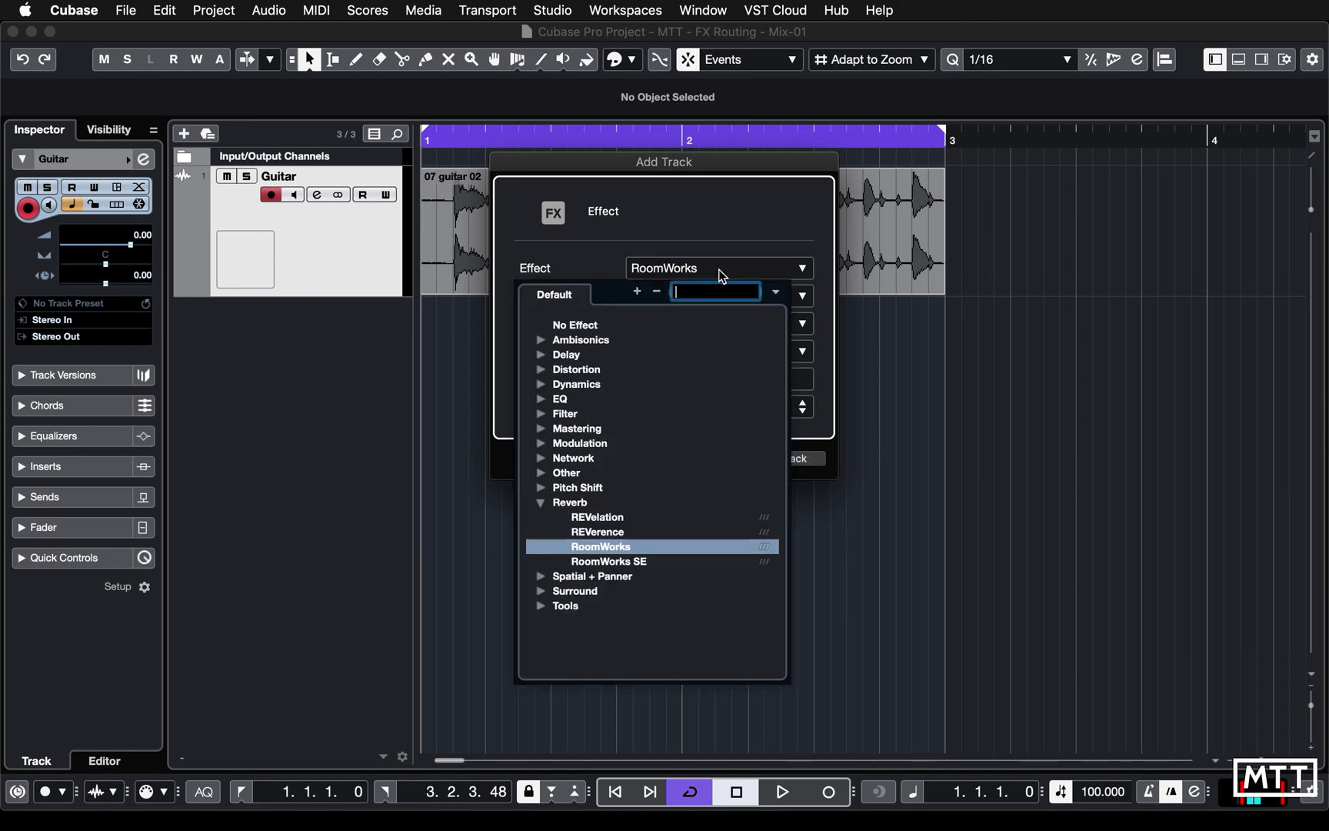
pyautogui.click(612, 532)
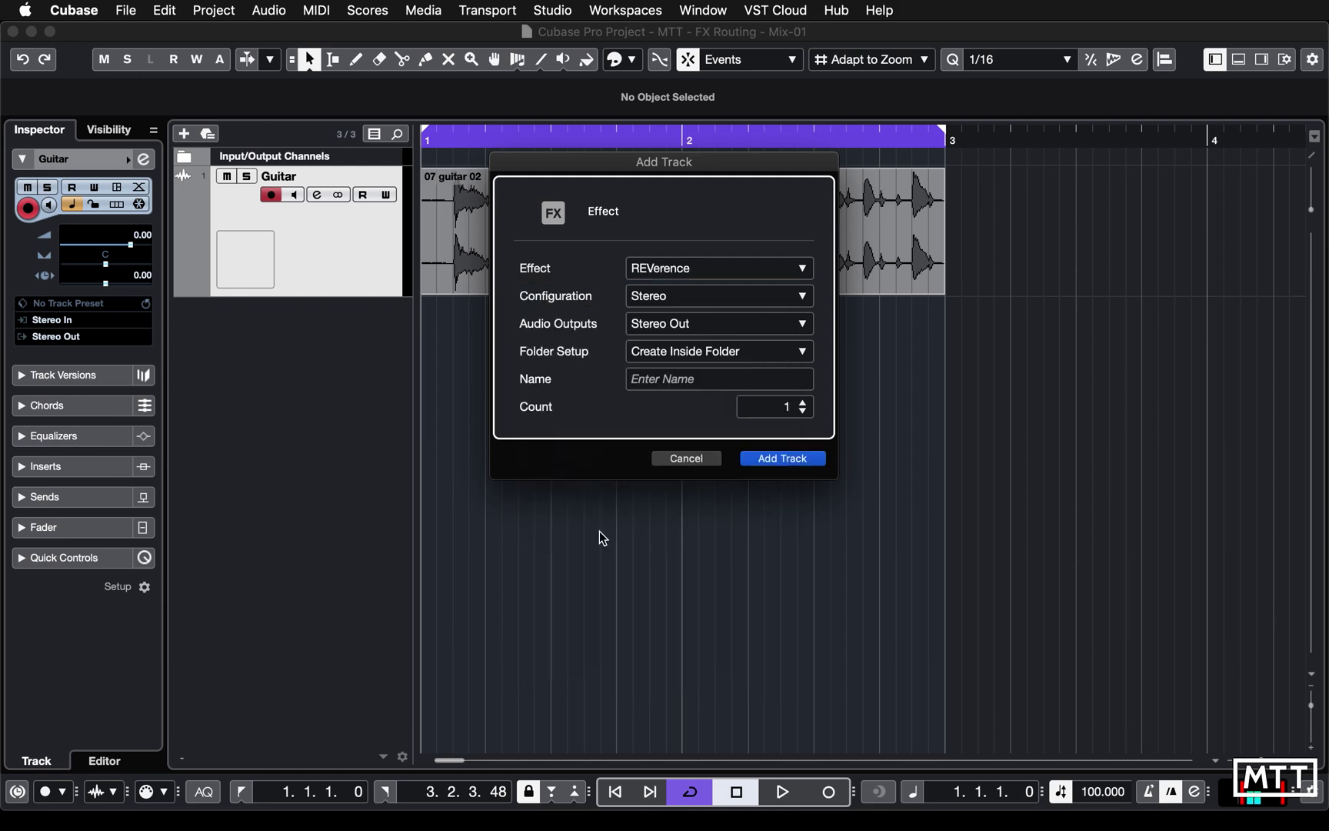
pyautogui.click(669, 385)
pyautogui.write('Reverb')
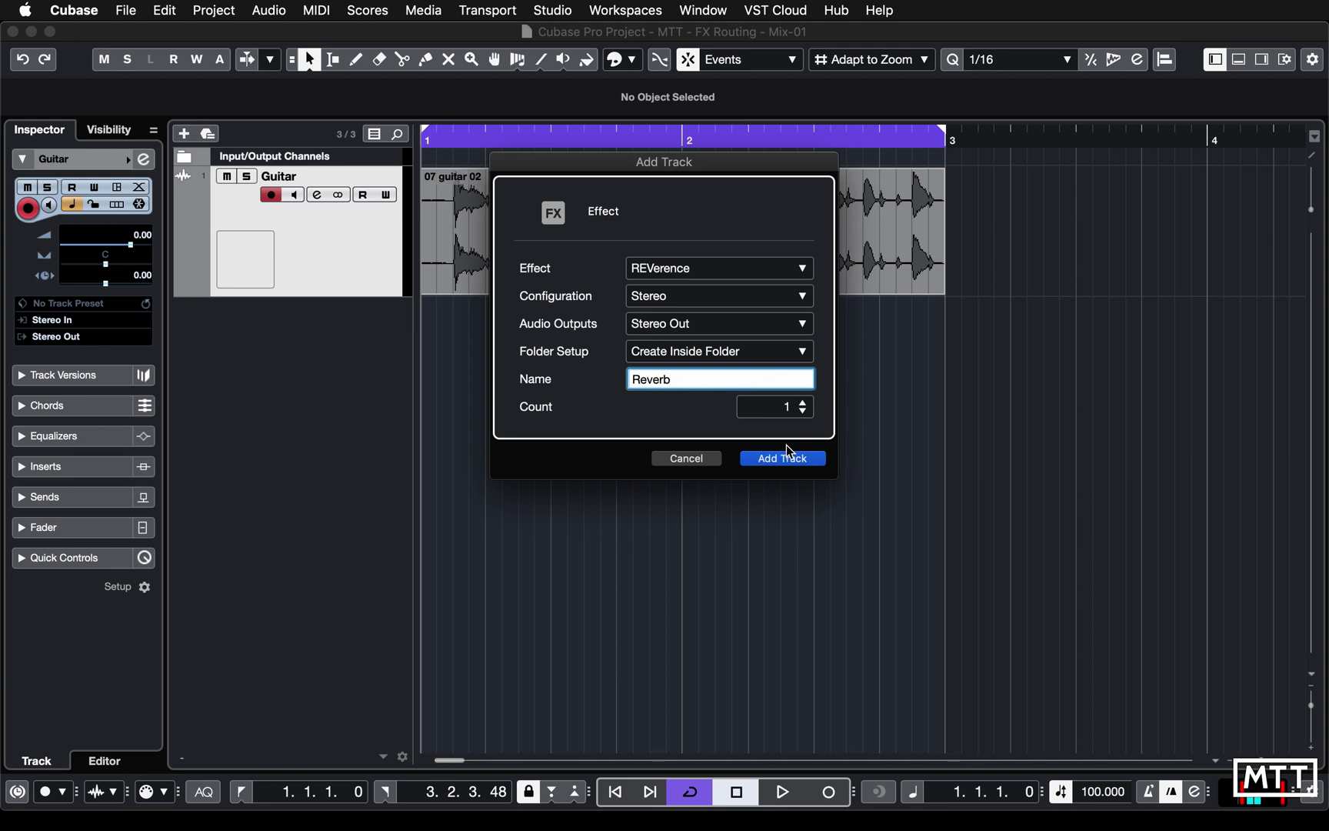
pyautogui.click(780, 459)
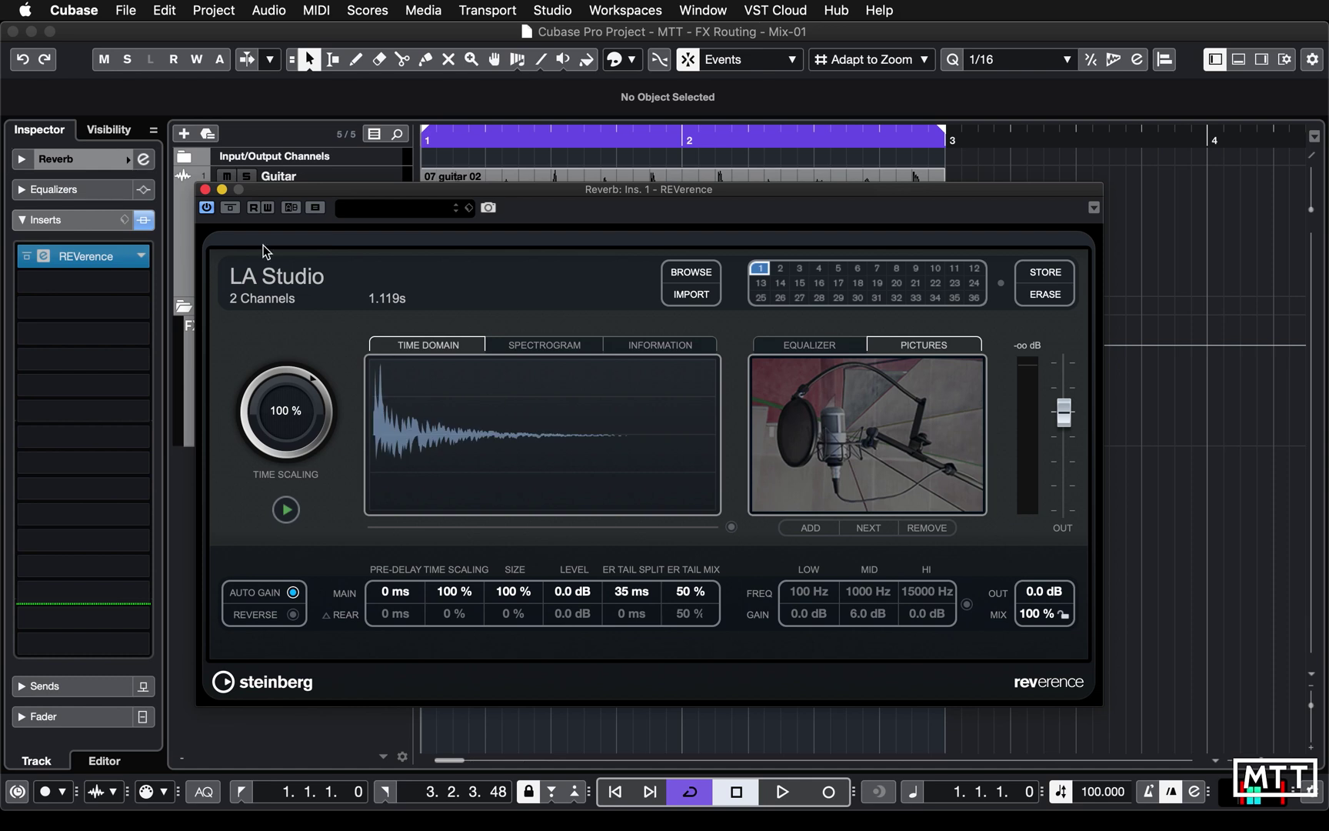
pyautogui.click(205, 190)
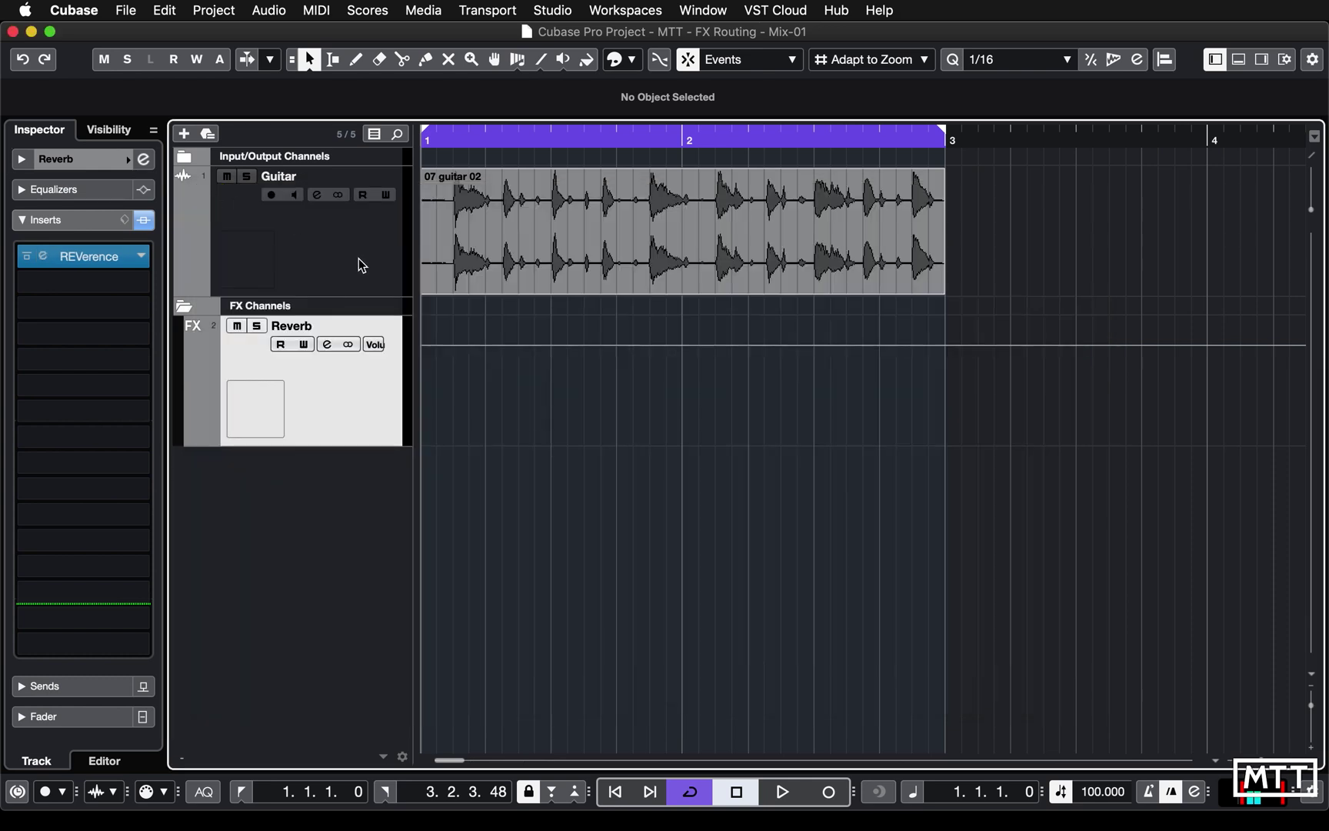
# Step: Show the Guitar track's sends and audition the loop through its Reverb send
pyautogui.click(358, 261)
pyautogui.click(23, 496)
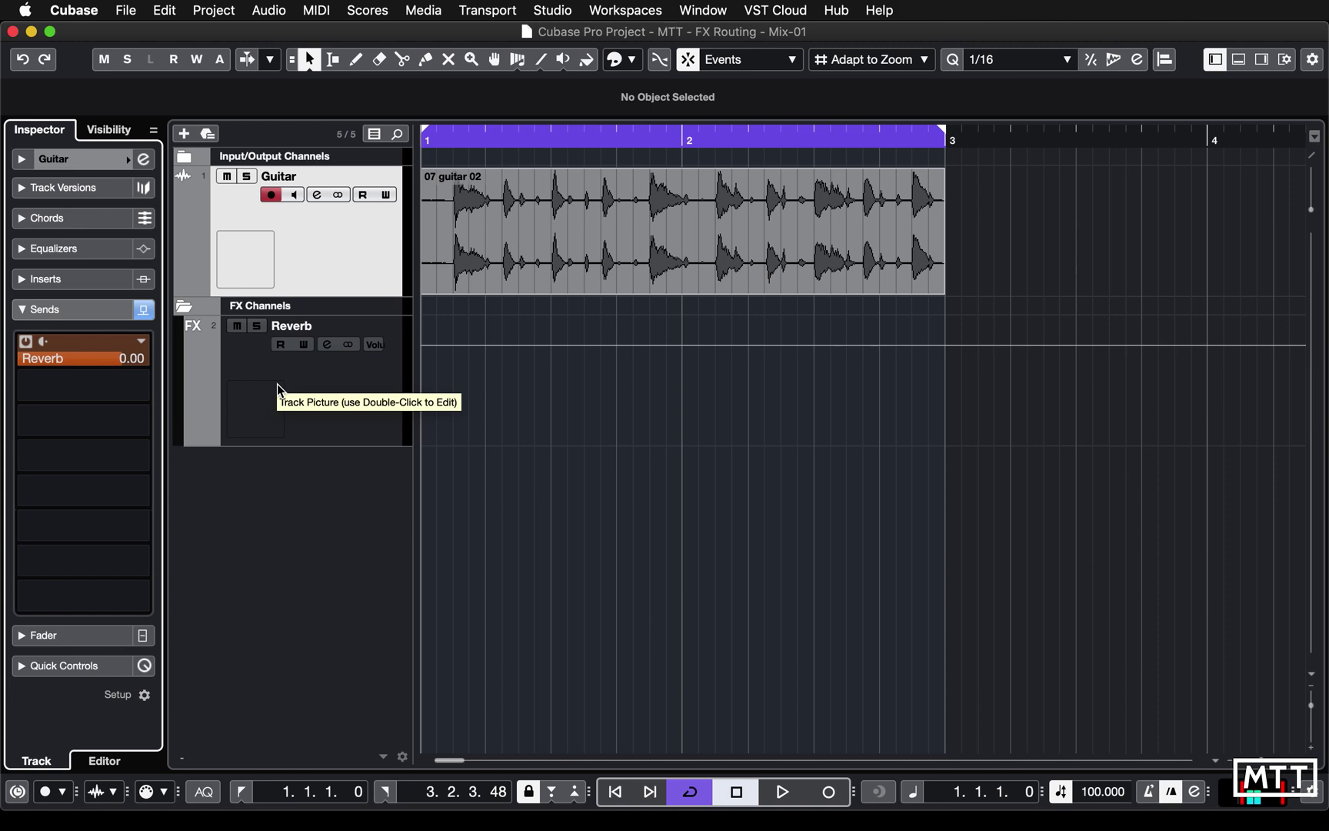
pyautogui.press('space')
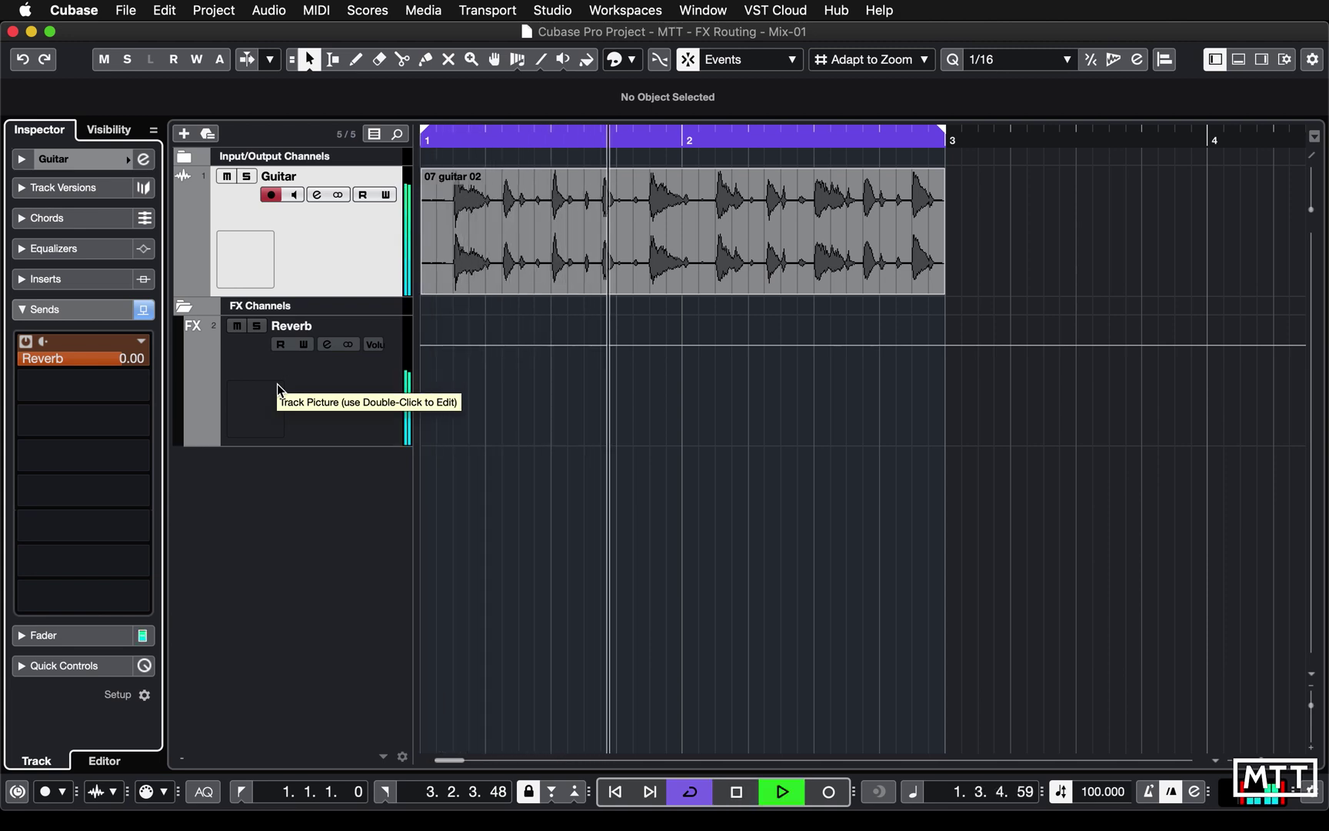
pyautogui.press('space')
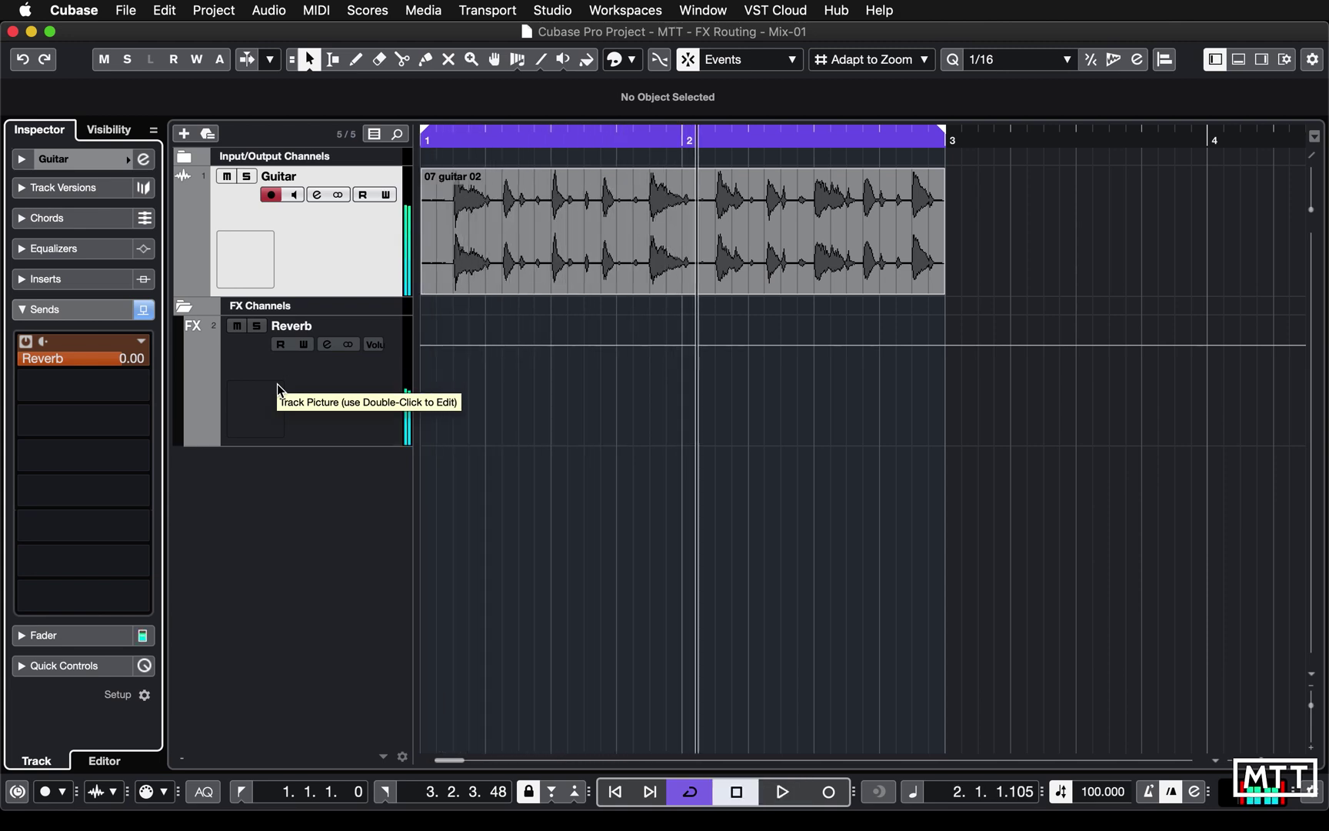
# Step: Open the Reverb channel's settings and pan its output hard left while the loop plays
pyautogui.click(316, 420)
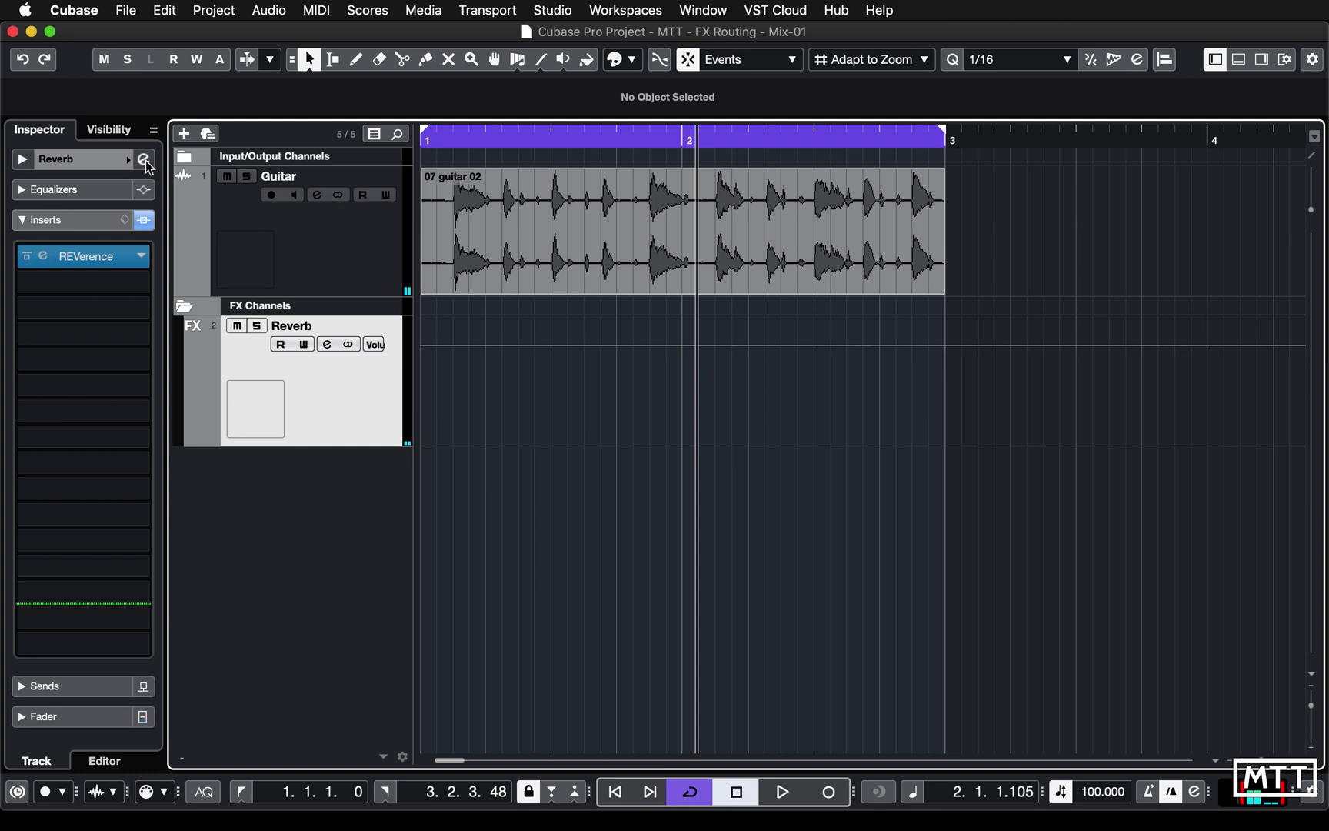
pyautogui.click(143, 158)
pyautogui.moveTo(980, 110); pyautogui.dragTo(892, 162)
pyautogui.moveTo(1156, 238)
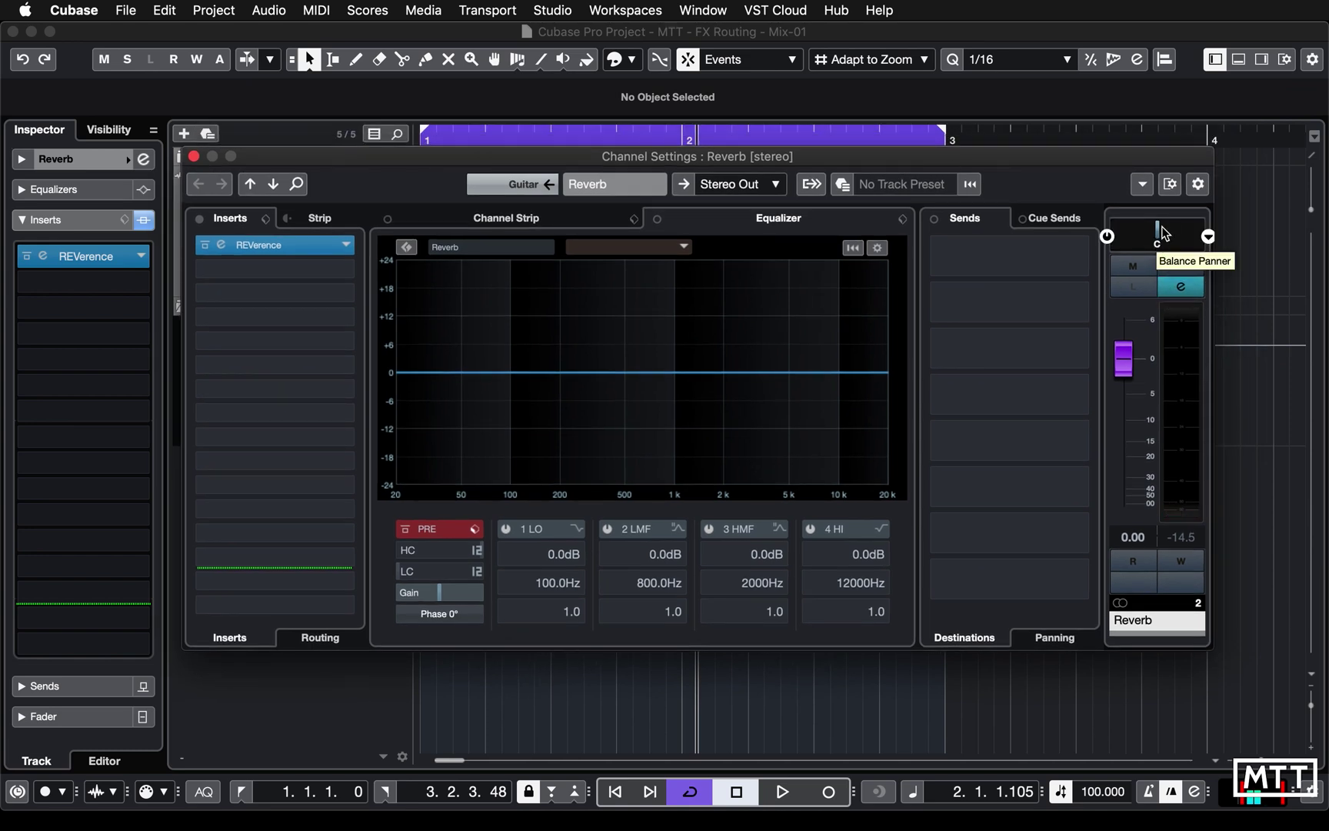
pyautogui.press('space')
pyautogui.moveTo(1164, 232); pyautogui.dragTo(1108, 232)
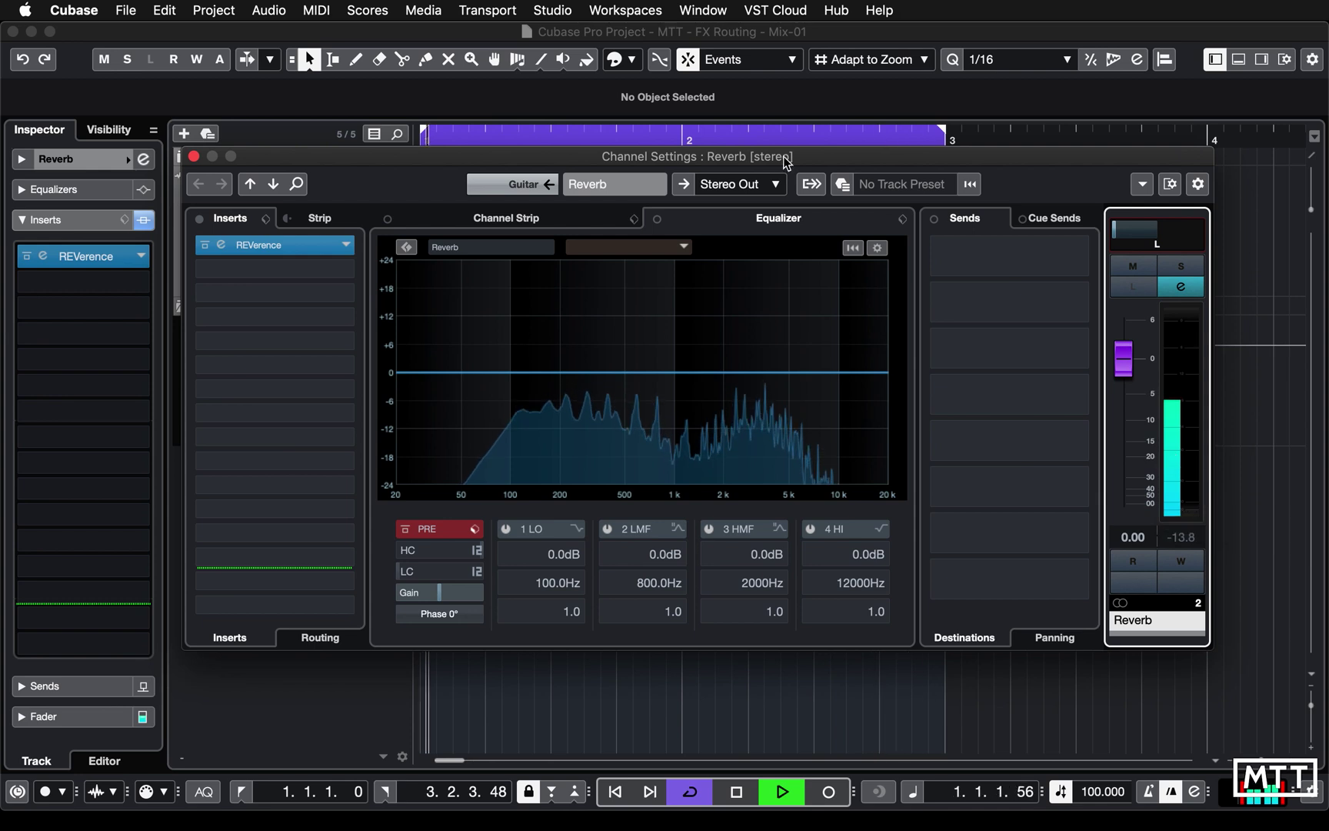
pyautogui.press('space')
pyautogui.moveTo(741, 162); pyautogui.dragTo(809, 389)
# Step: Switch the Guitar track's Reverb send to pre-fader, lower the Guitar volume to -∞, and audition only the reverb signal
pyautogui.click(343, 271)
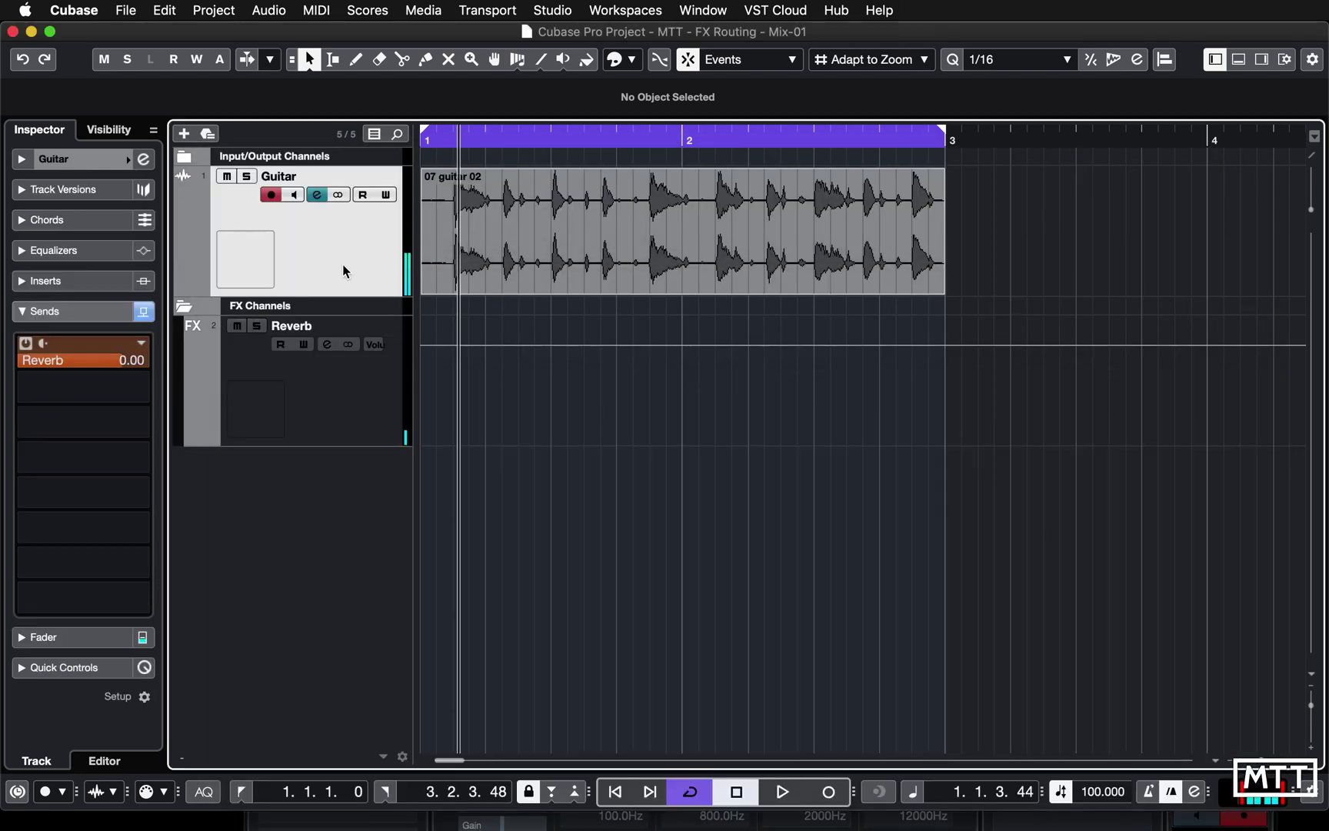
pyautogui.click(43, 344)
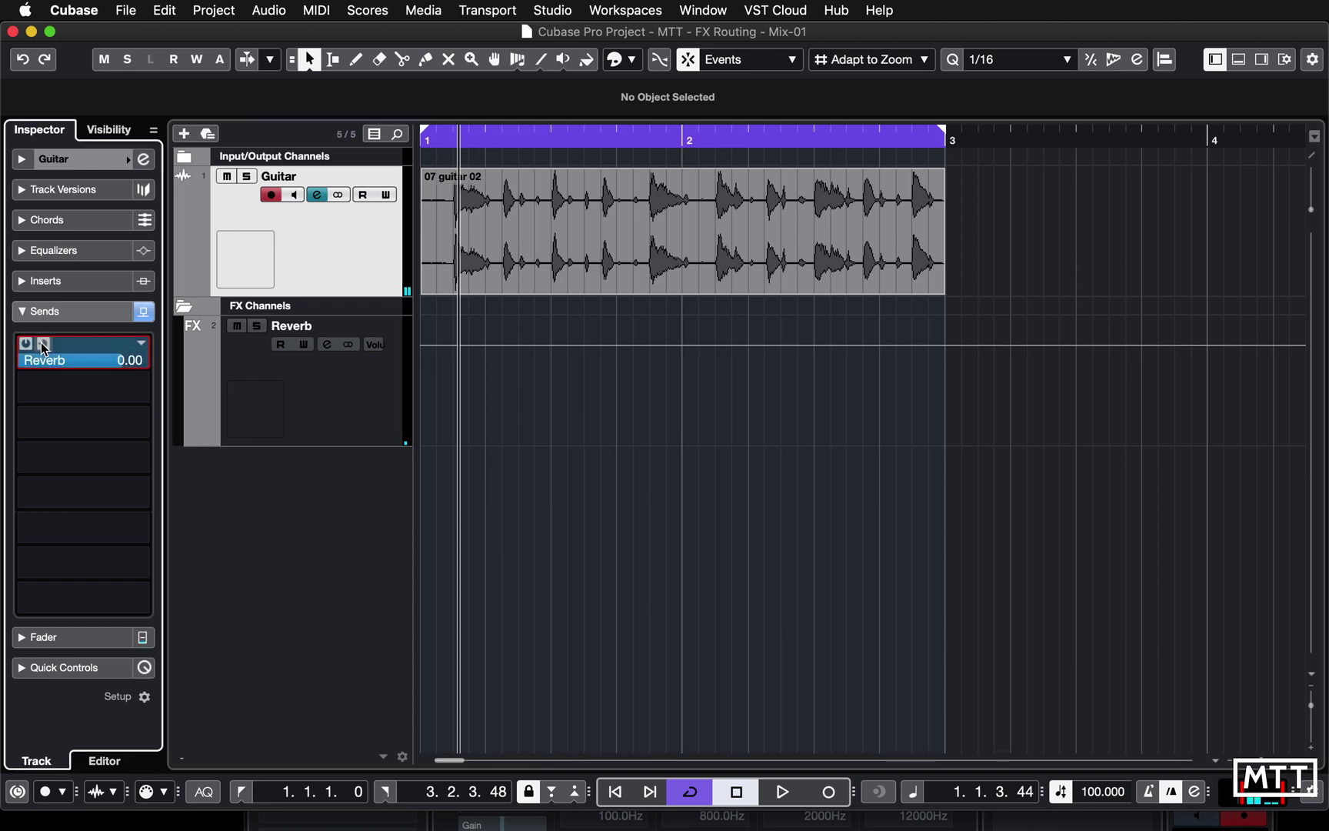
pyautogui.click(23, 158)
pyautogui.moveTo(129, 246); pyautogui.dragTo(39, 238)
pyautogui.press('space')
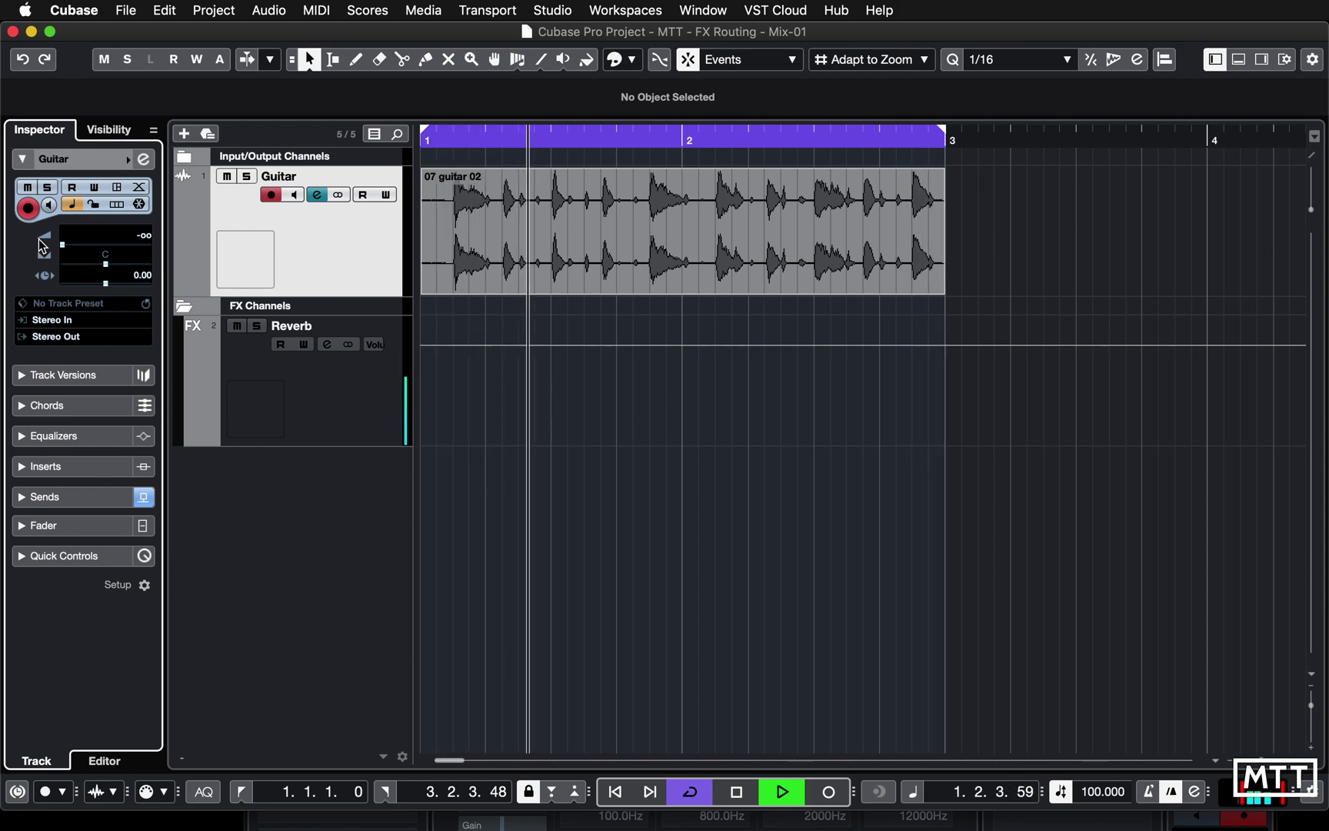
pyautogui.press('space')
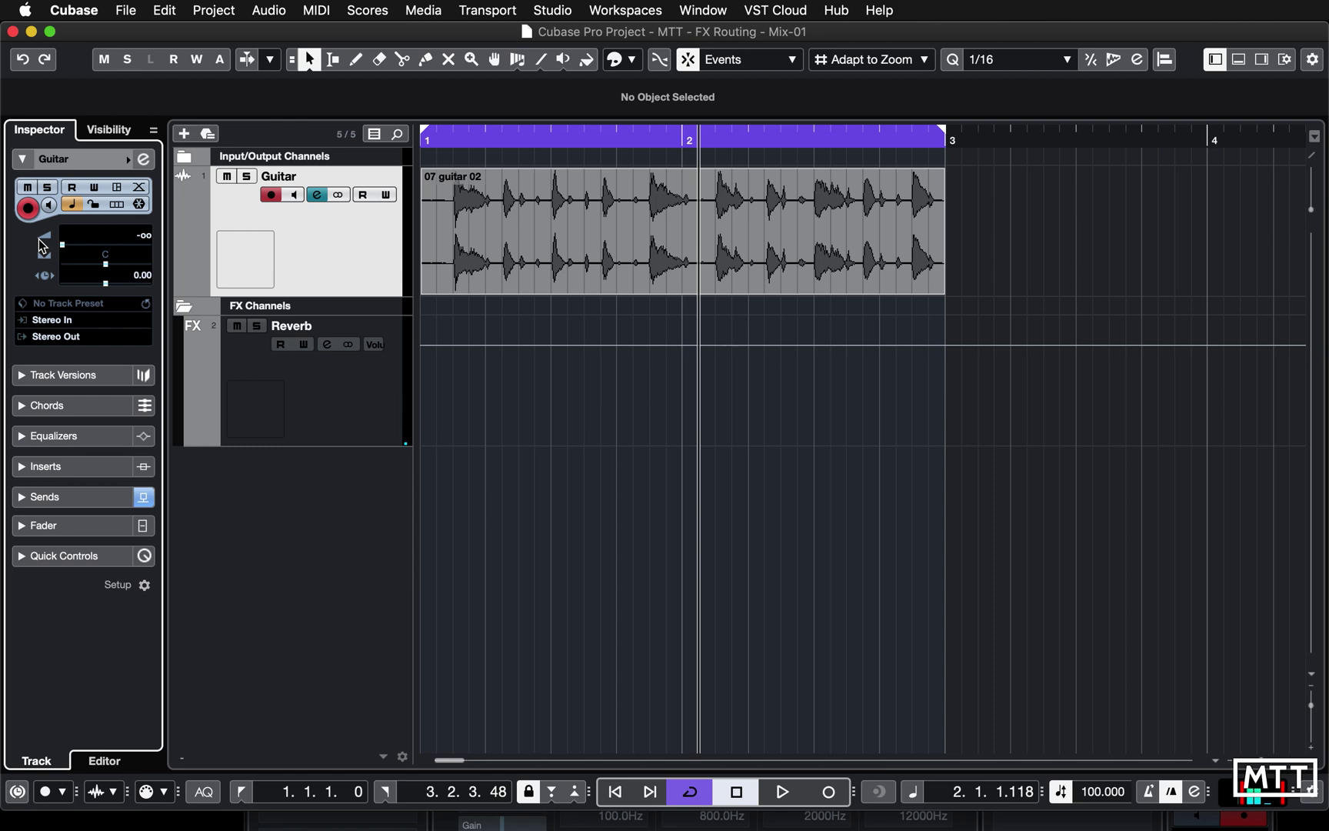
# Step: Reset the Reverb channel's balance panner to centre and audition the loop
pyautogui.click(329, 345)
pyautogui.moveTo(1221, 473)
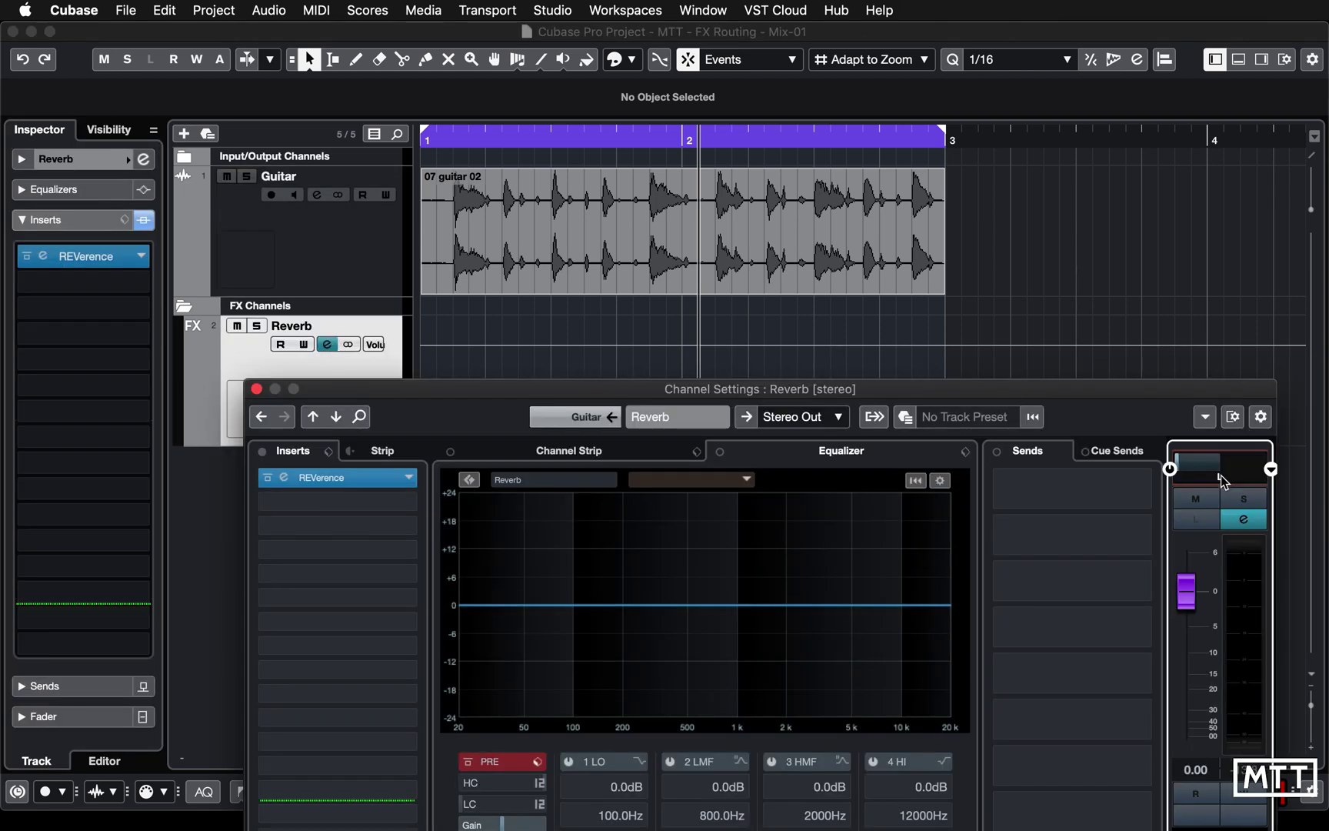
pyautogui.press('Return')
pyautogui.press('space')
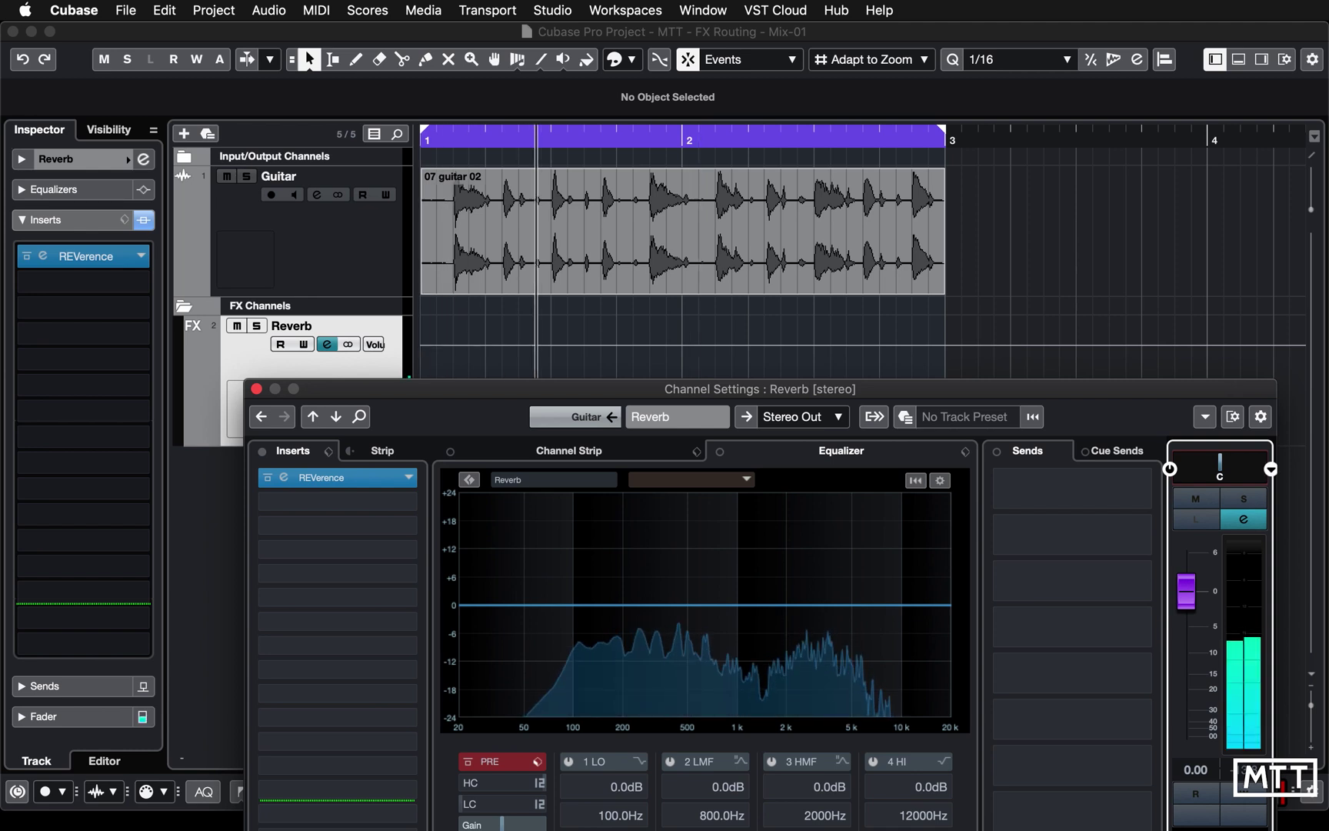
pyautogui.moveTo(921, 390); pyautogui.dragTo(865, 168)
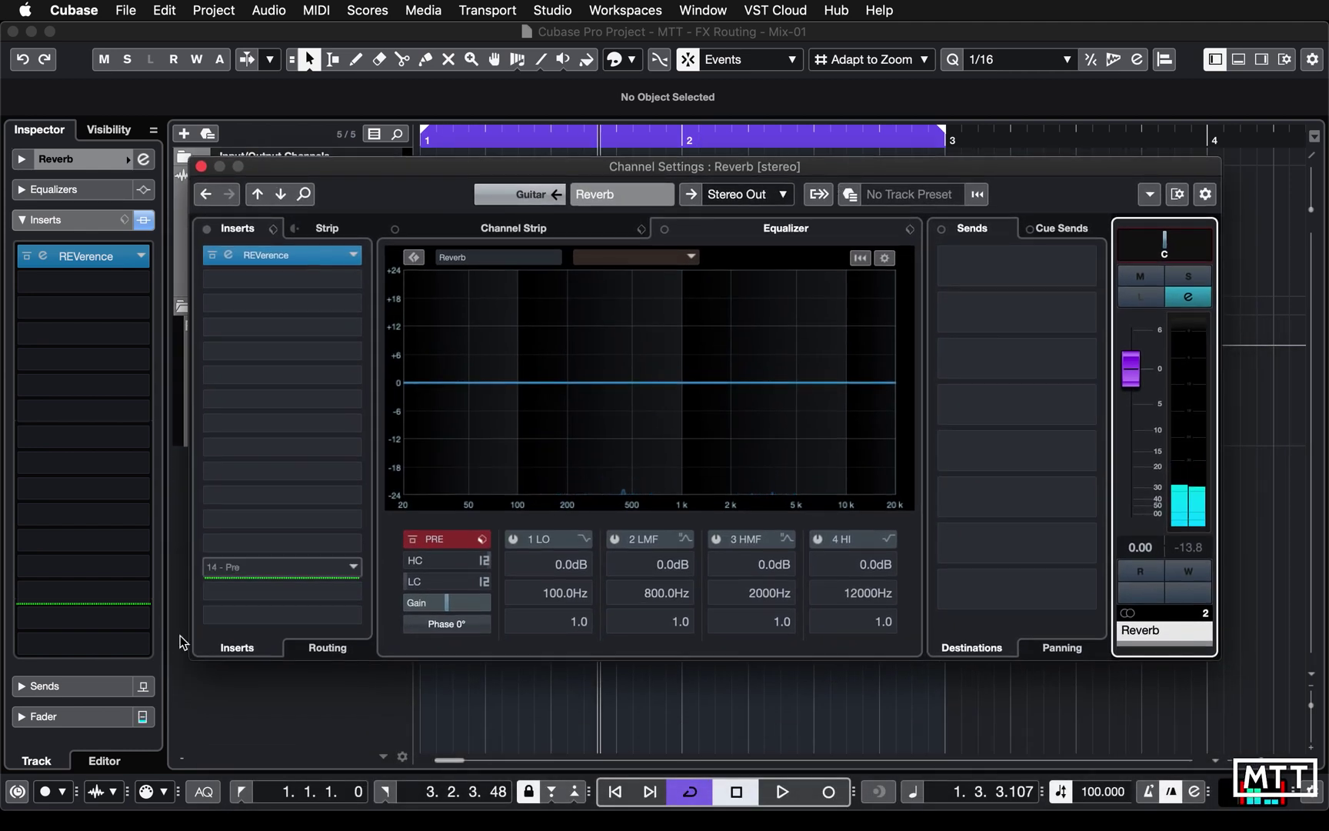
# Step: Examine the default stereo routing of the REVerence insert in the Routing Editor for the Reverb channel
pyautogui.click(336, 648)
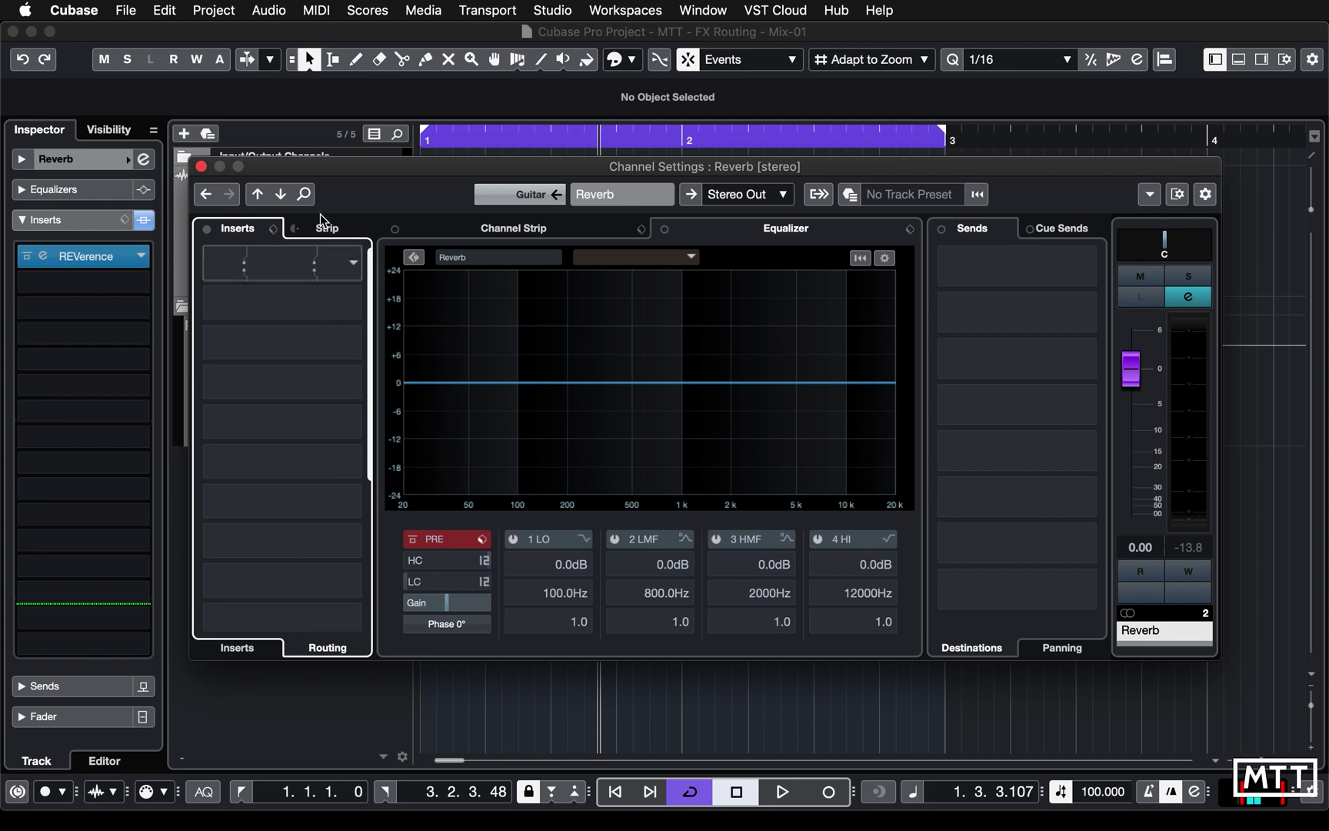
pyautogui.click(353, 264)
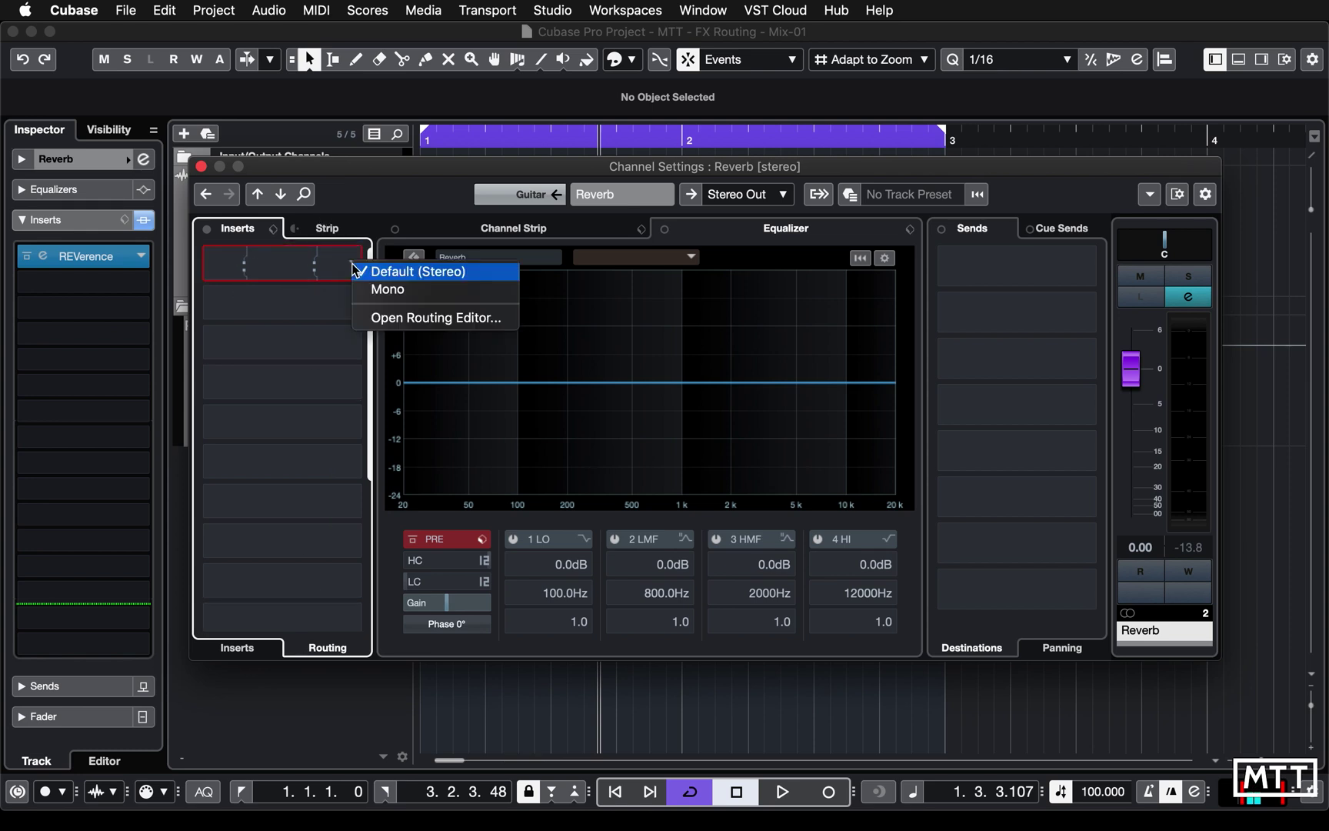
pyautogui.click(385, 318)
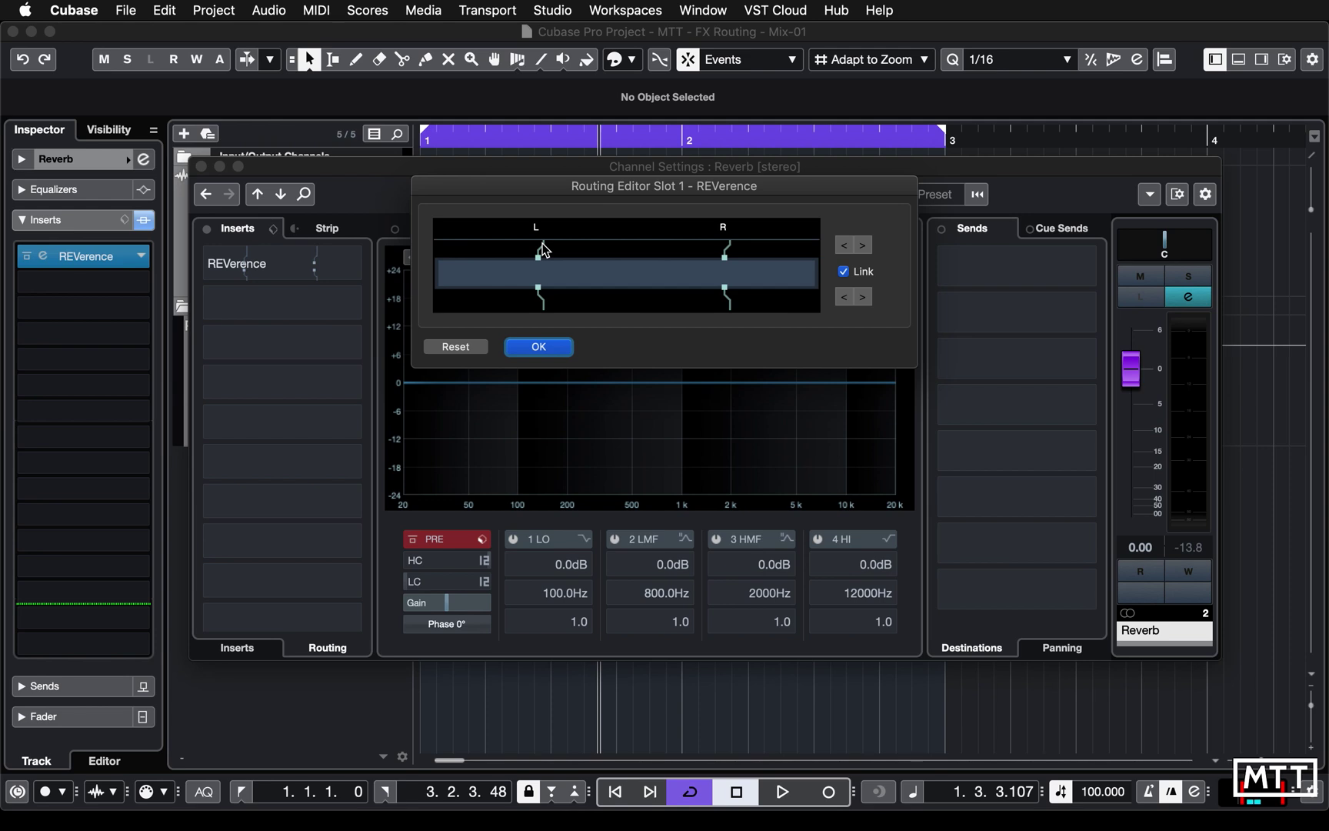
pyautogui.click(545, 355)
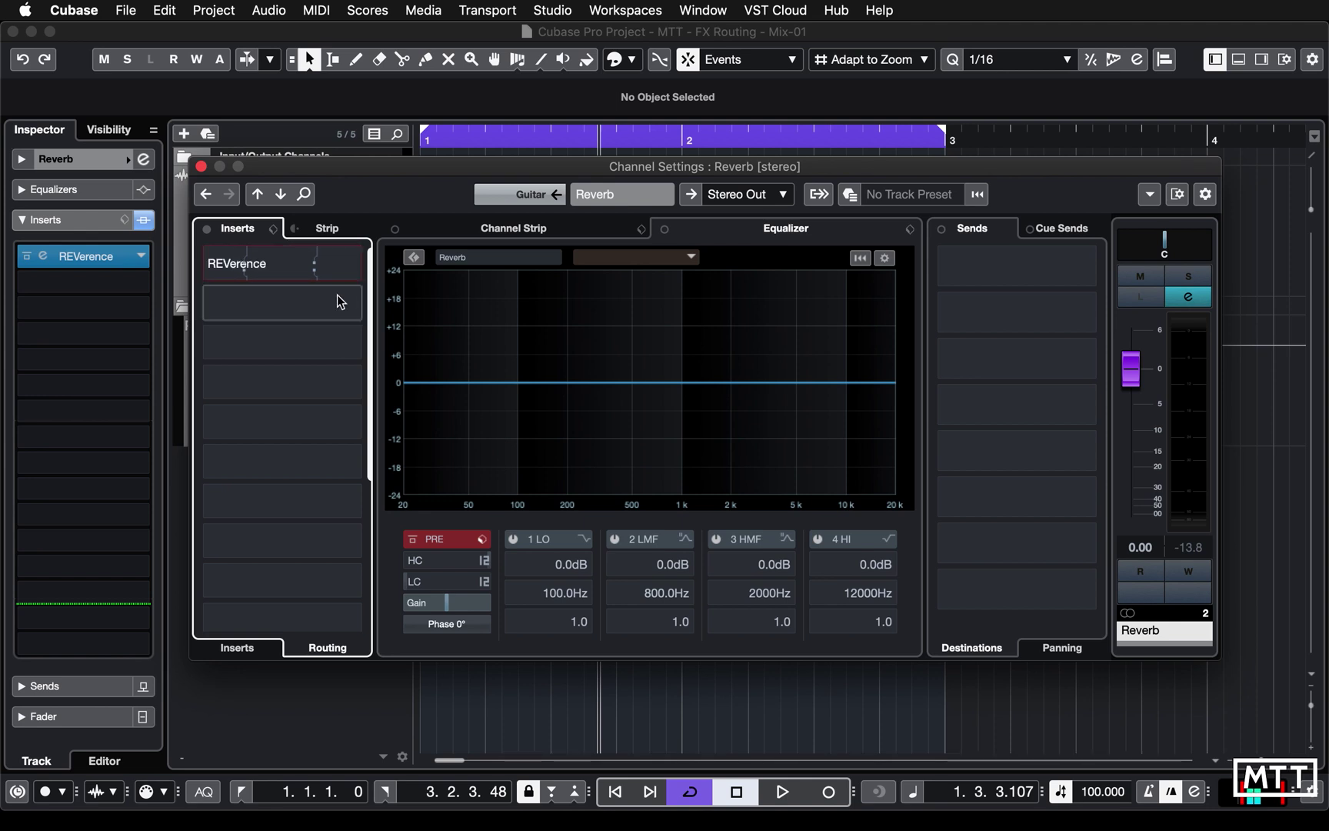
# Step: Set the REVerence insert's routing to Mono and check its left and right paths in the Routing Editor
pyautogui.click(354, 266)
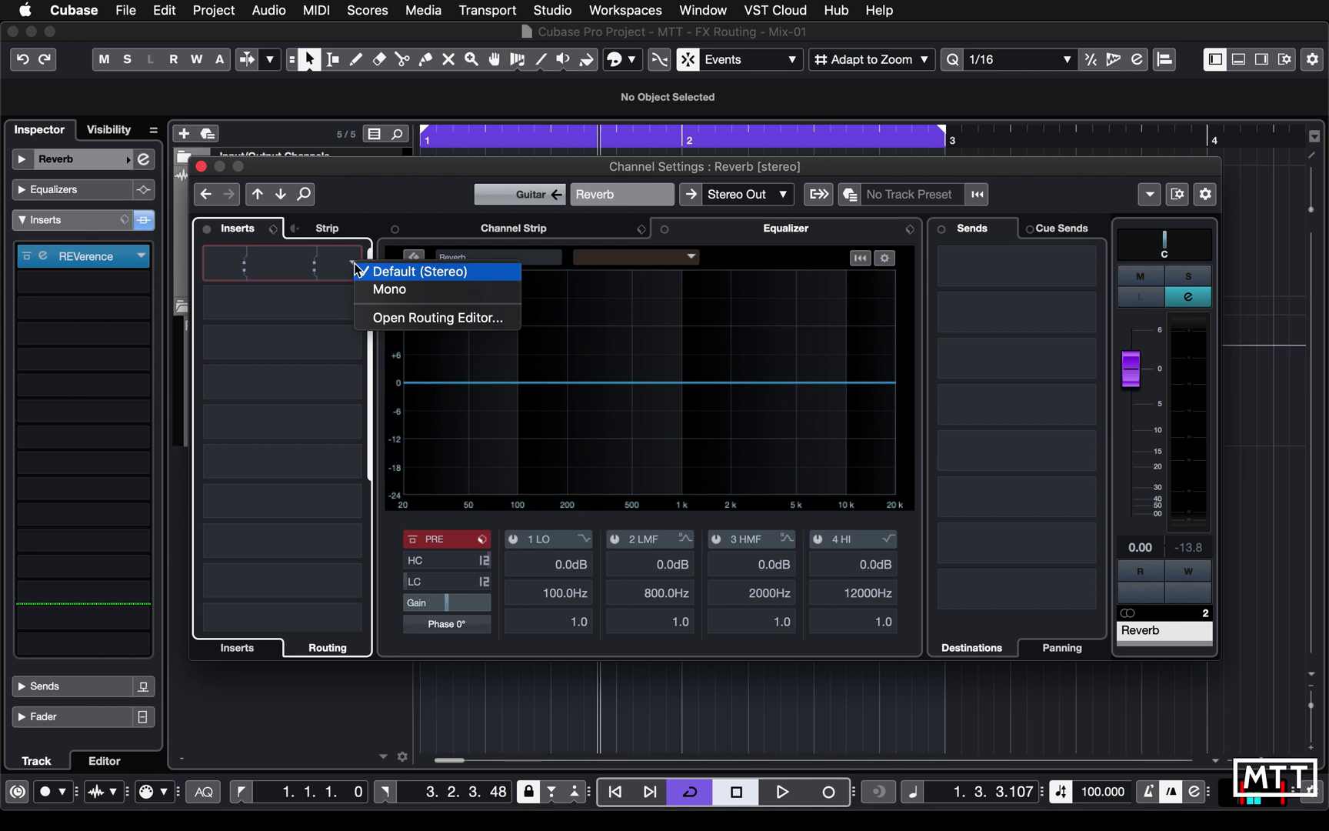
pyautogui.click(379, 290)
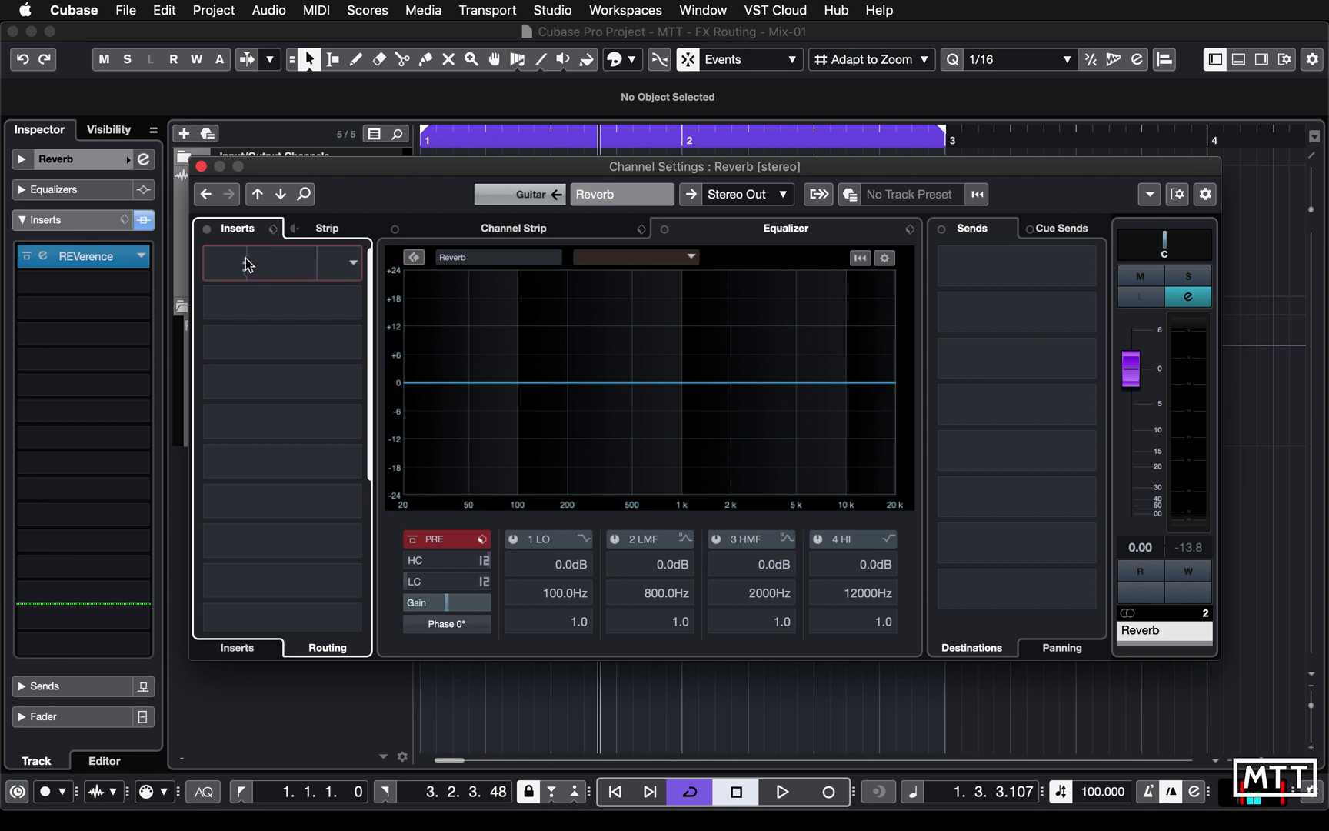
pyautogui.click(357, 264)
pyautogui.click(386, 301)
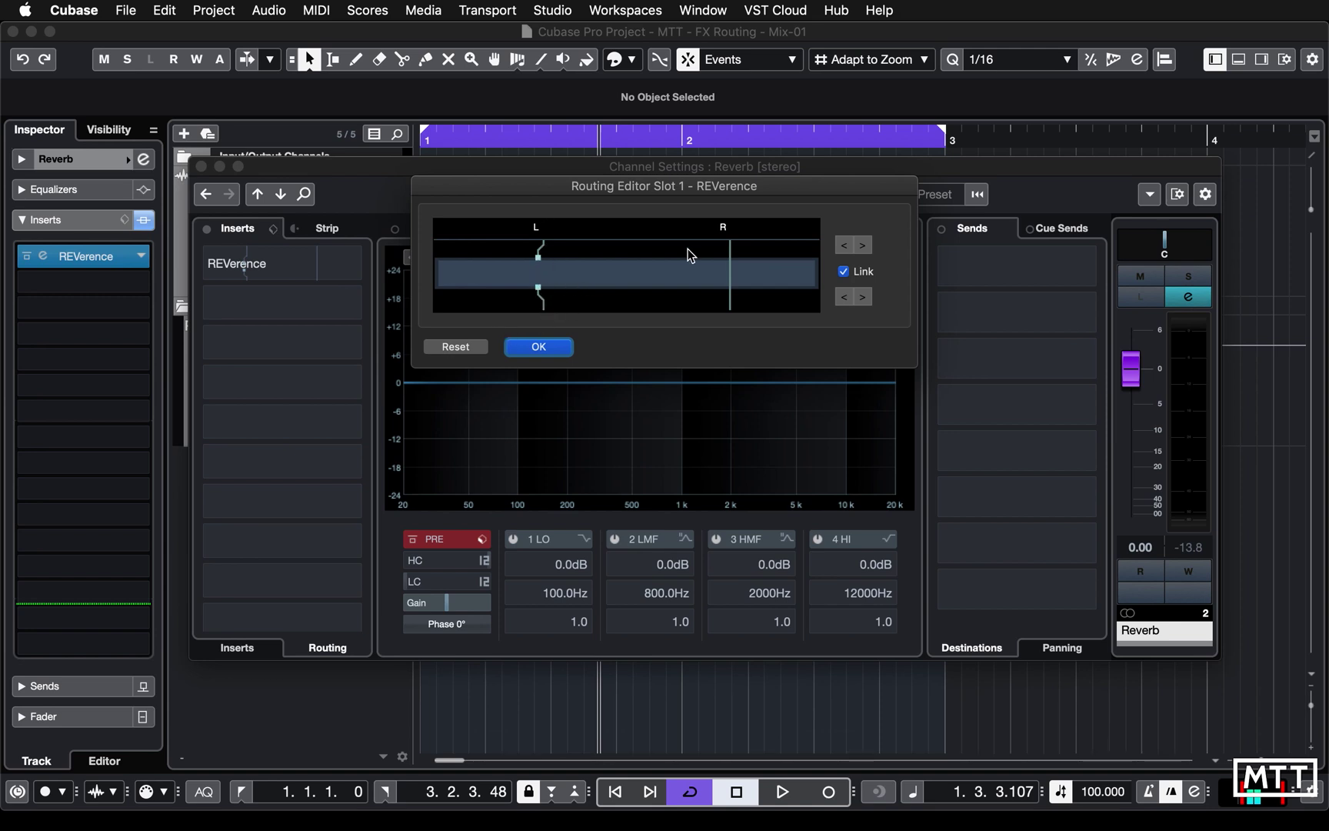
pyautogui.click(542, 347)
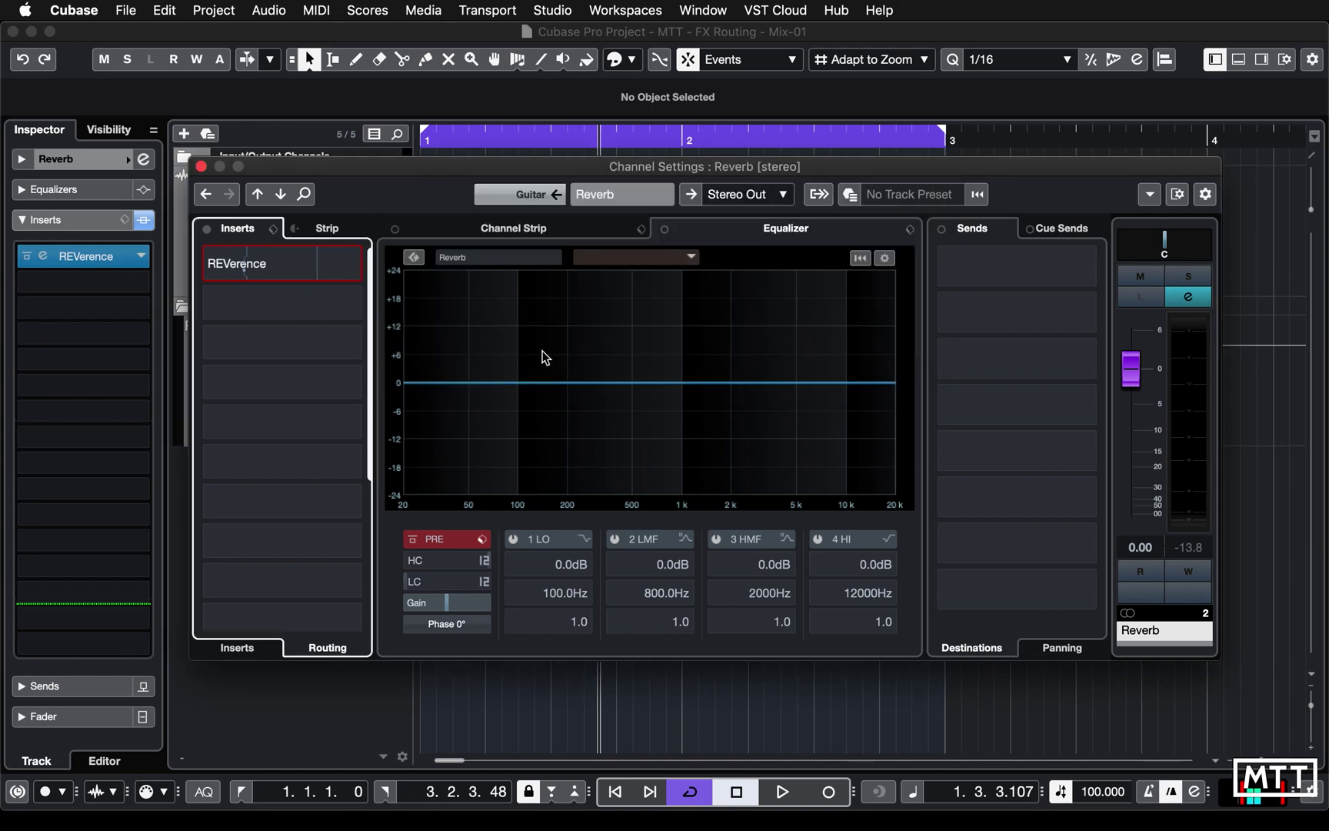
# Step: Audition the mono-routed reverb, replaying it from the project start, and compare the Reverb channel's left and right levels
pyautogui.press('space')
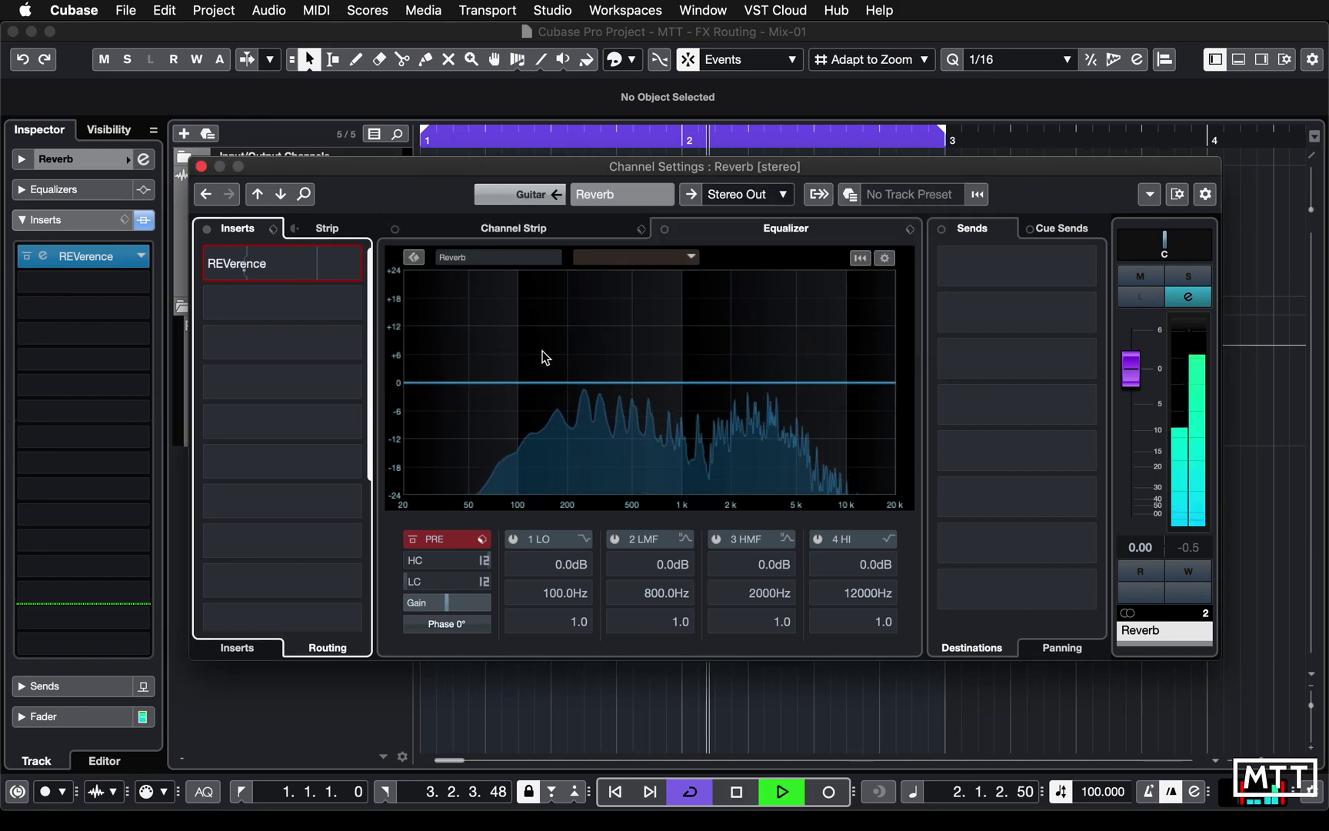
pyautogui.press('space')
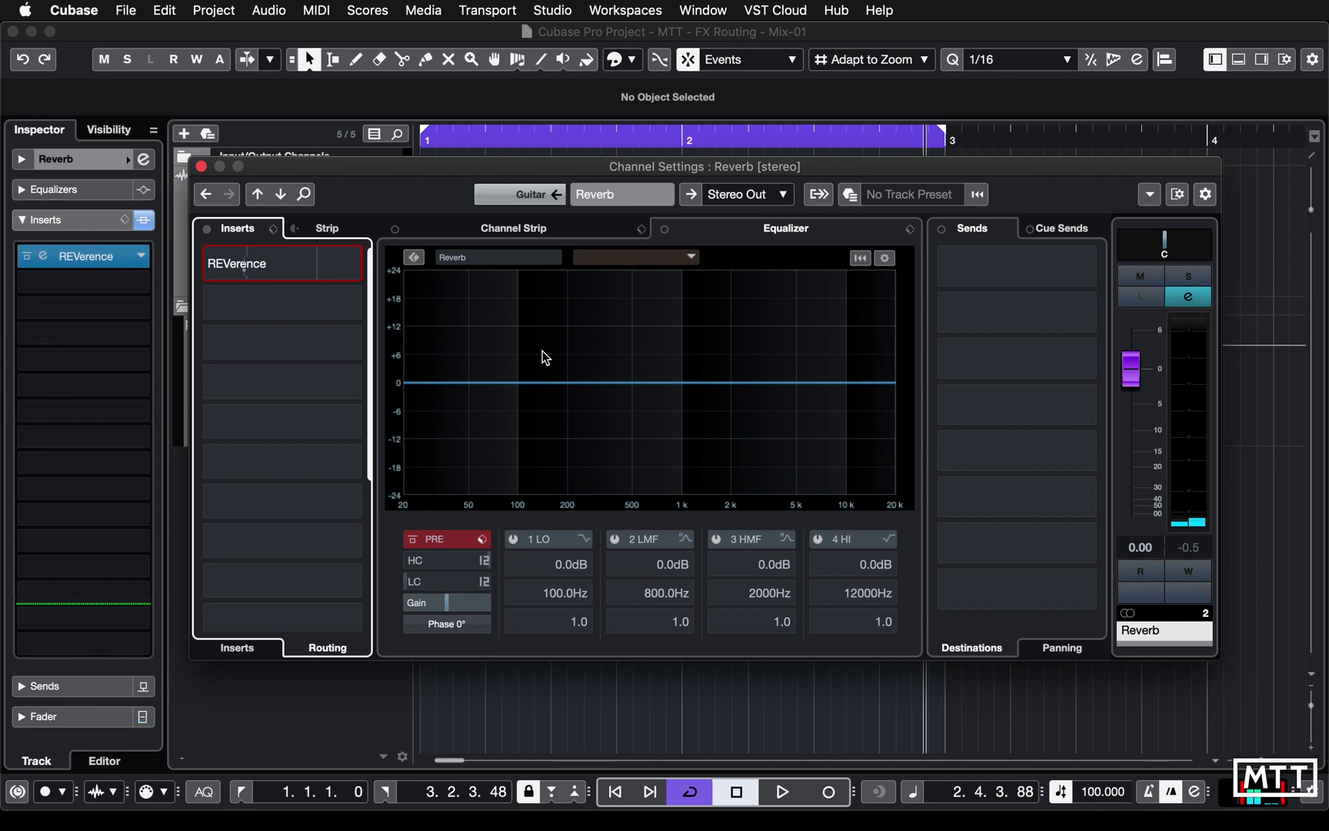
pyautogui.press('Home')
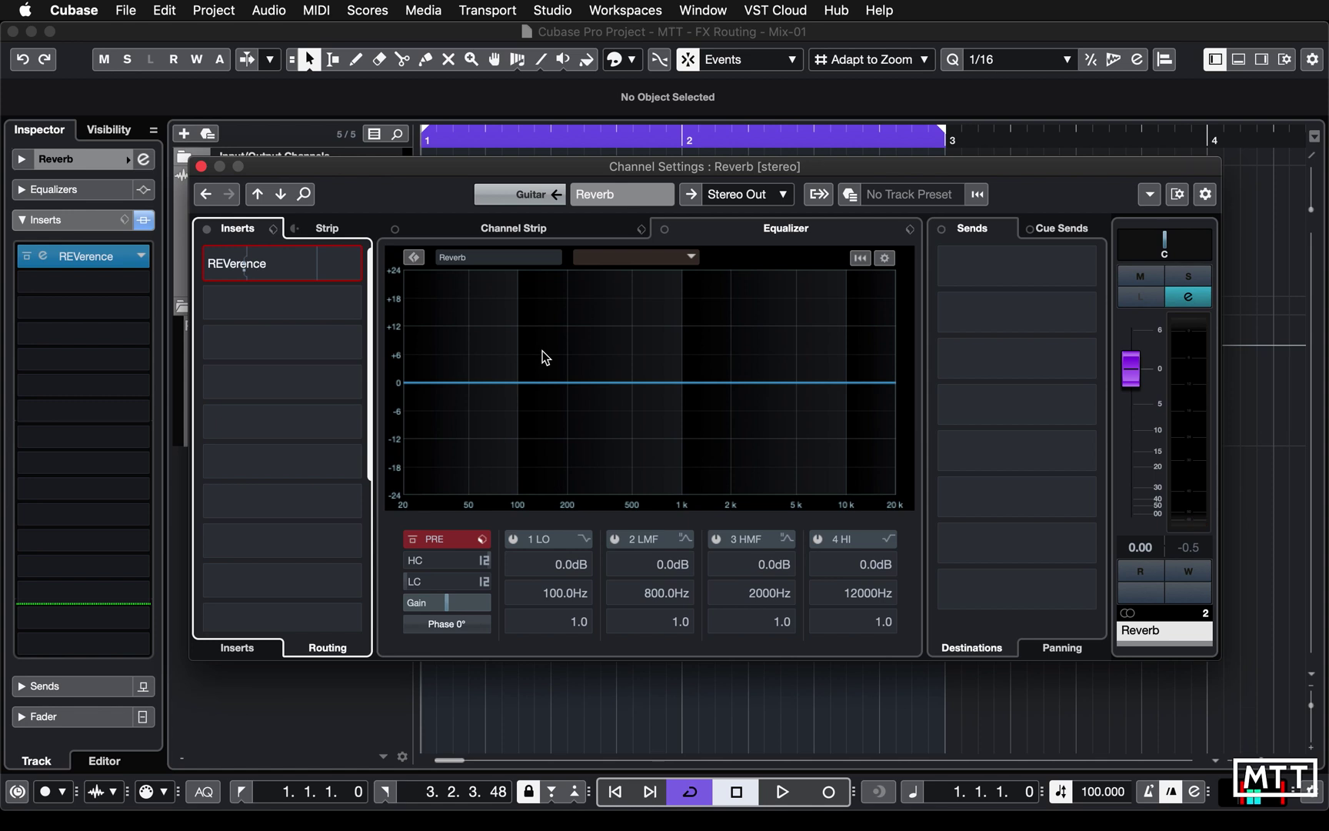
pyautogui.press('space')
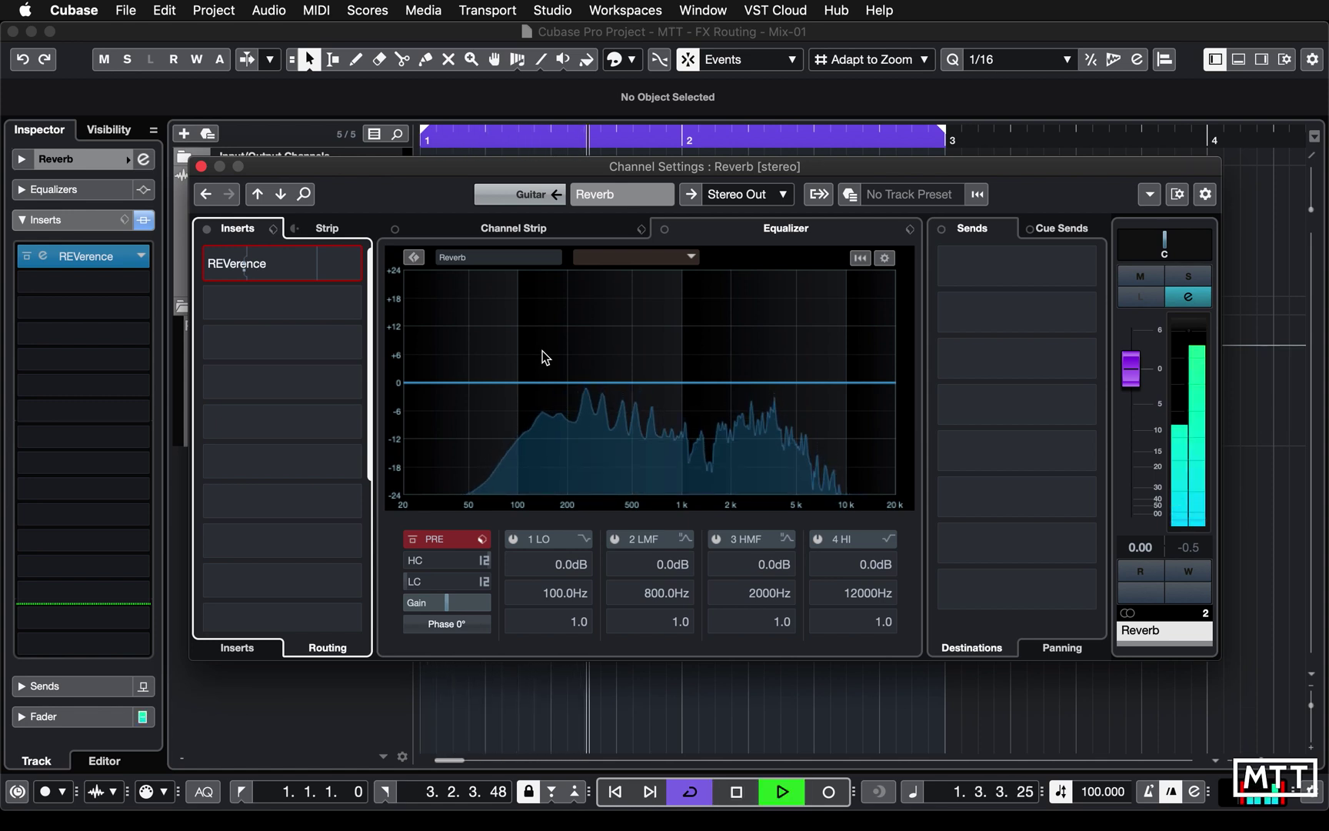
pyautogui.press('space')
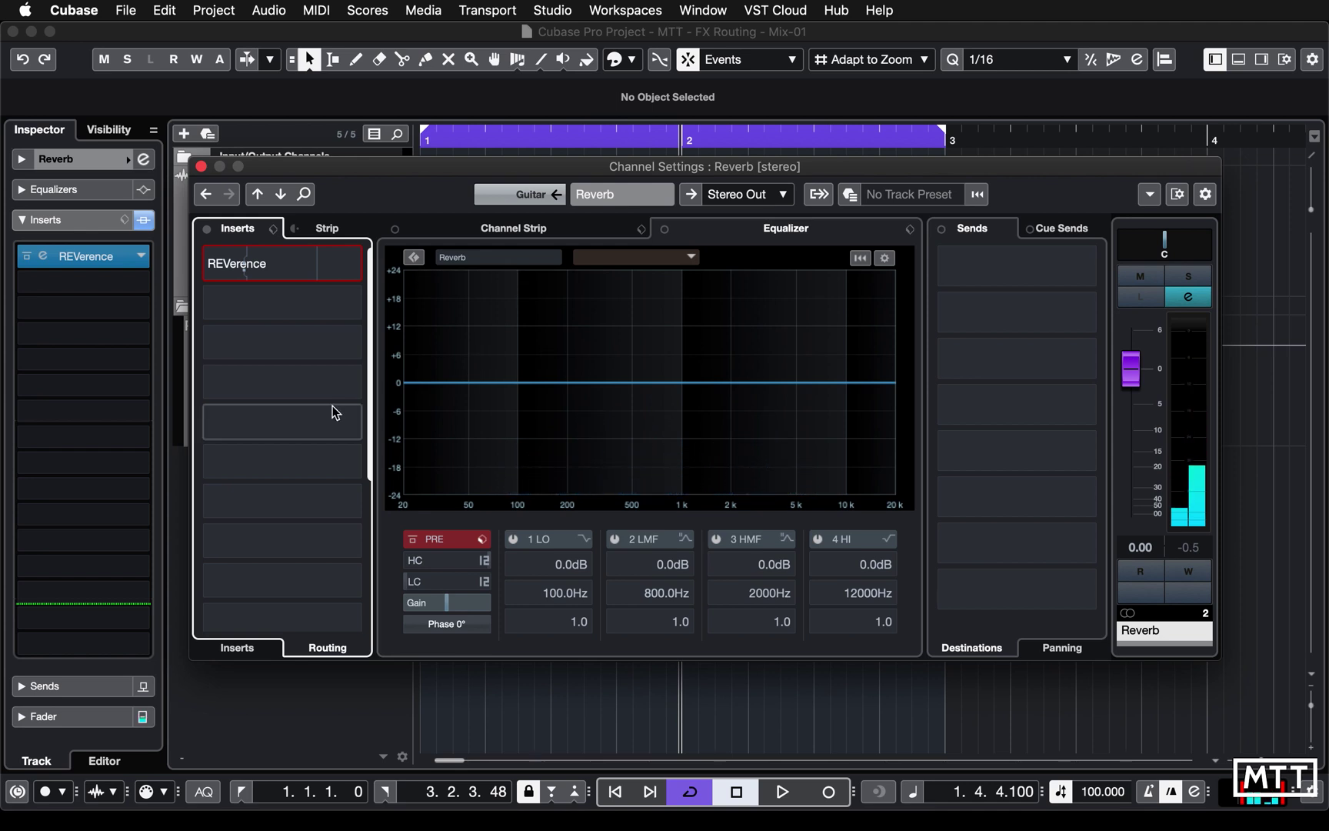
# Step: Add the MixConvert V6 plug-in to insert slot 5 of the Reverb channel
pyautogui.click(302, 433)
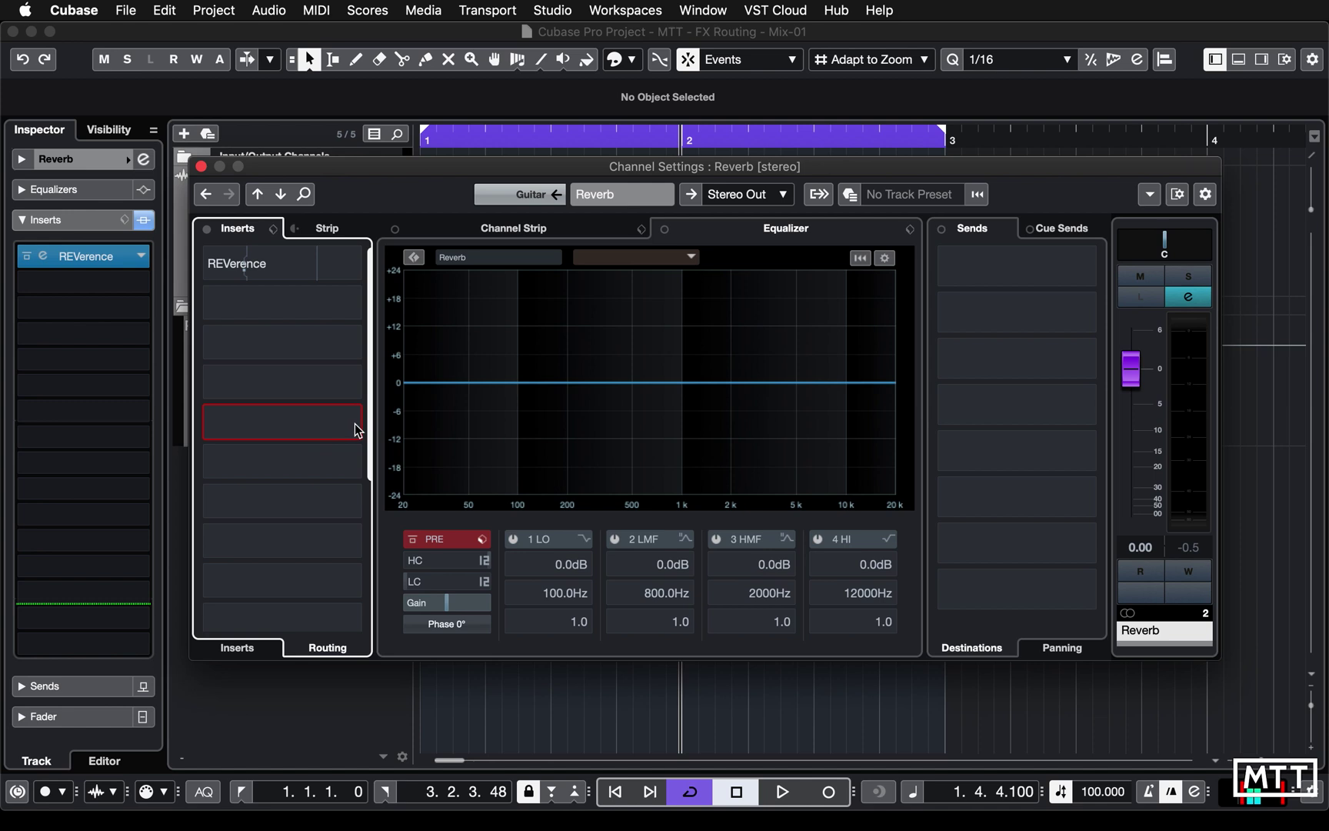
pyautogui.click(244, 644)
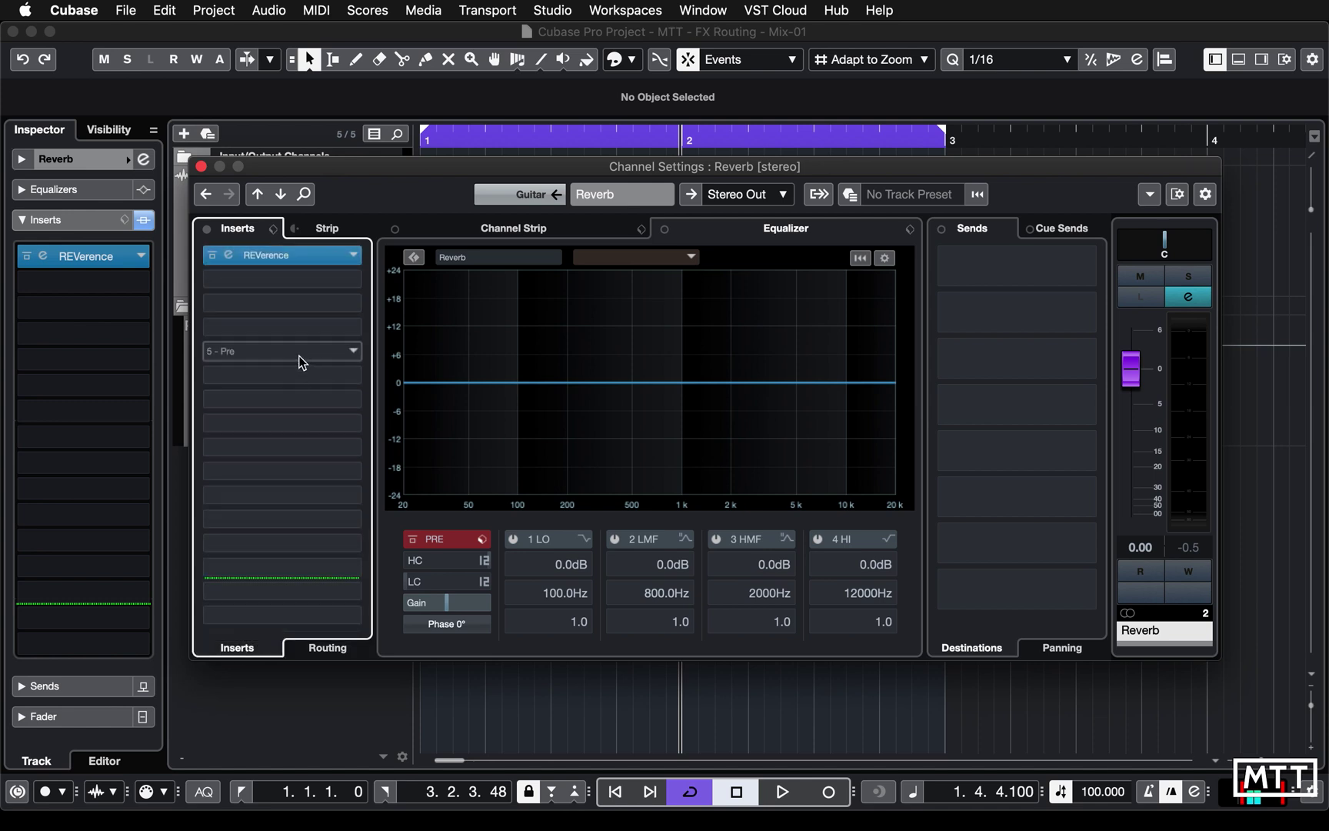
pyautogui.click(300, 355)
pyautogui.write('mix')
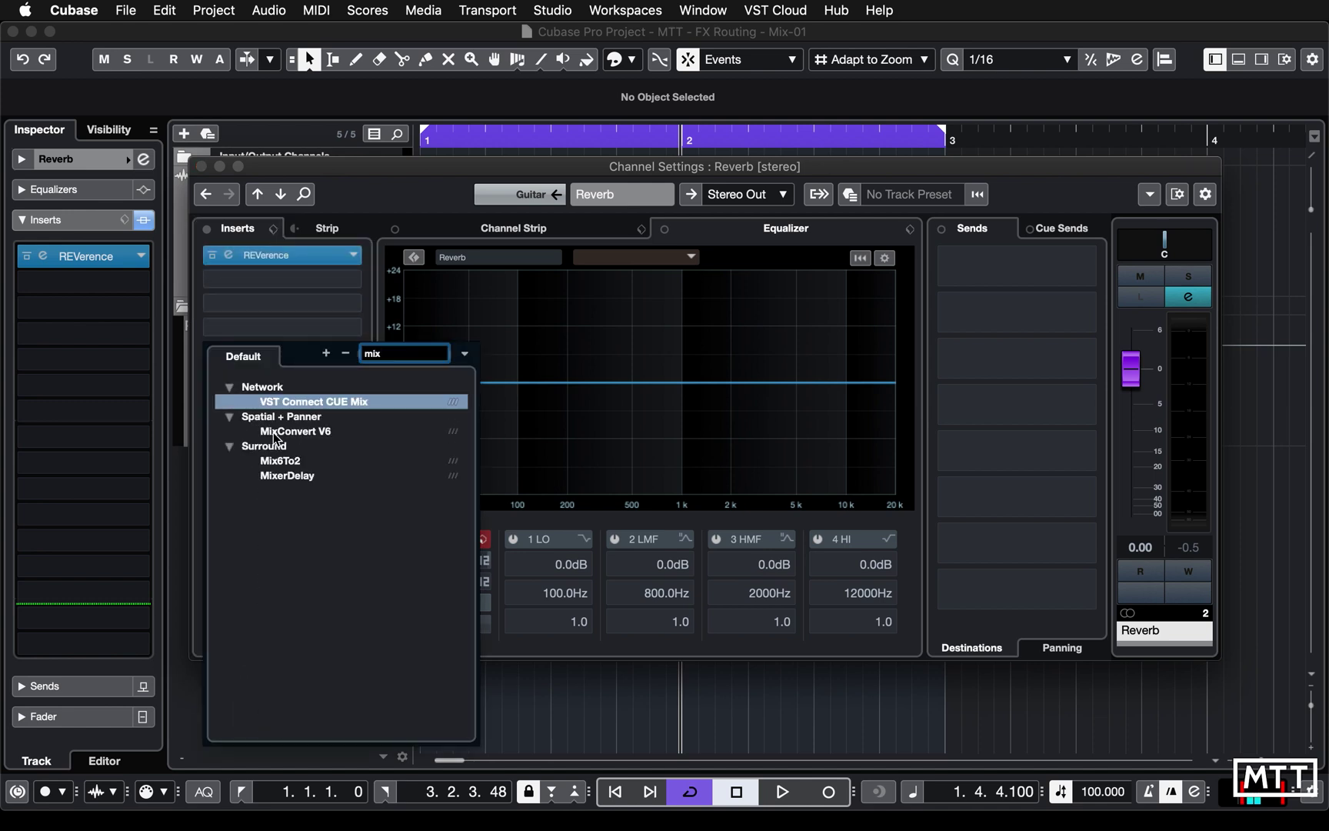
pyautogui.click(297, 433)
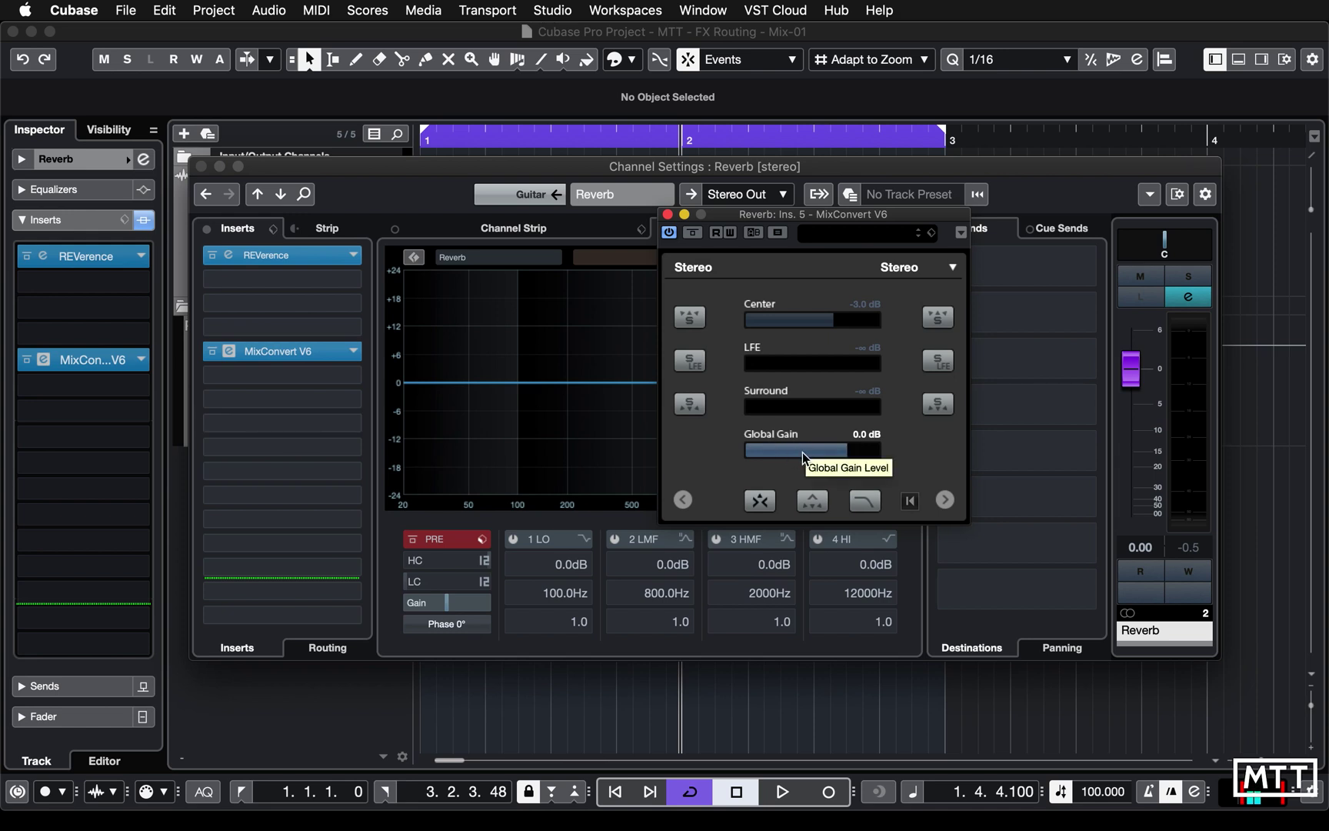
# Step: Set the MixConvert V6 insert's routing to Mono and move its linked input and output to the right channel
pyautogui.click(325, 649)
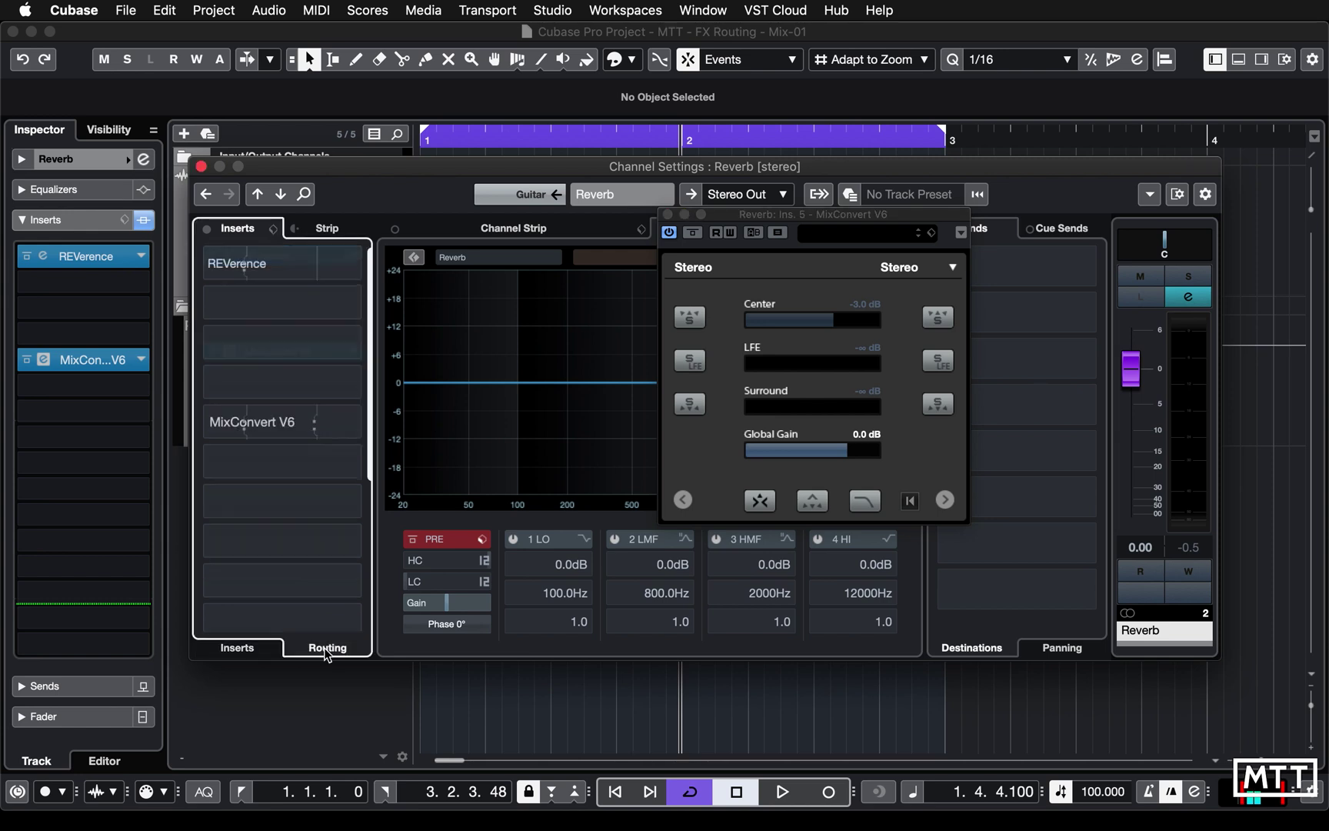
pyautogui.click(356, 428)
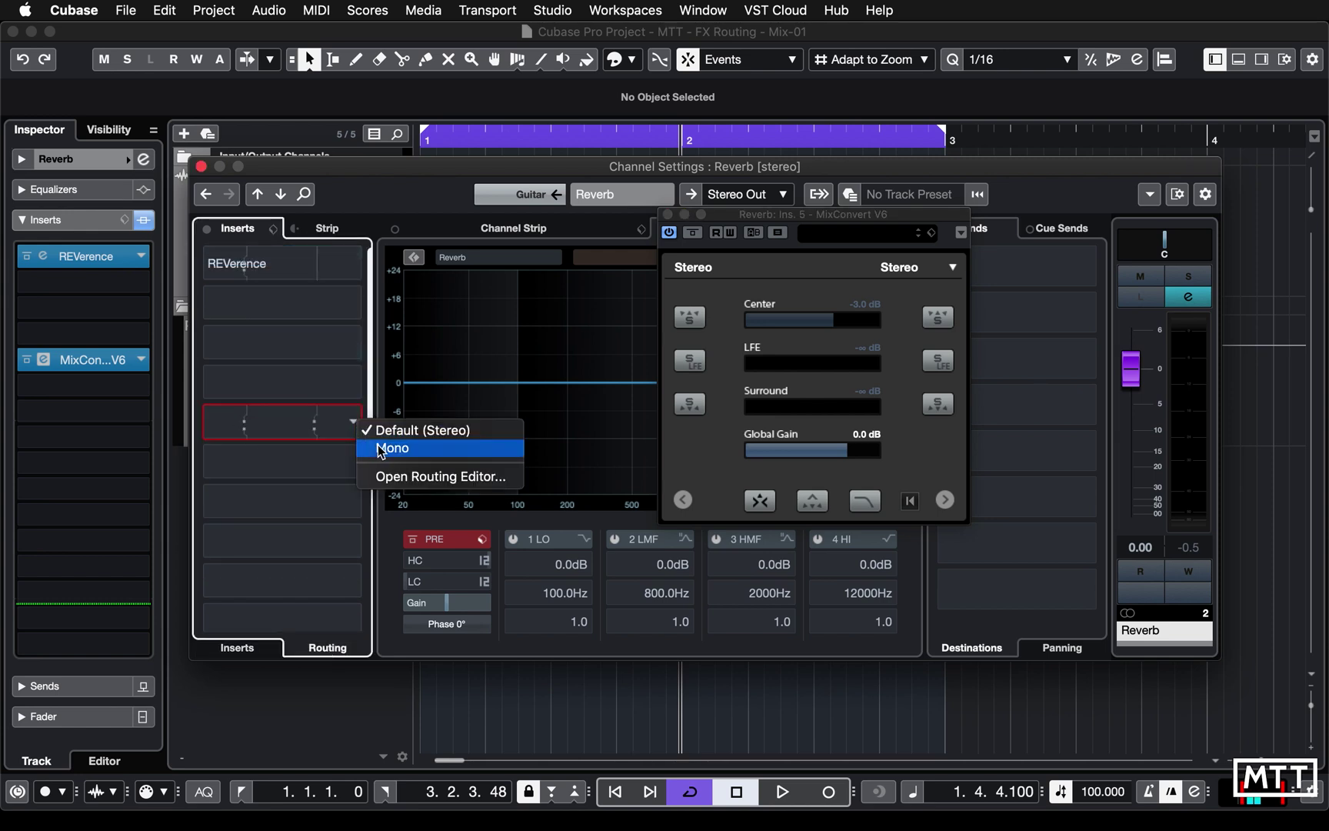
pyautogui.click(385, 448)
pyautogui.moveTo(300, 420); pyautogui.dragTo(268, 433)
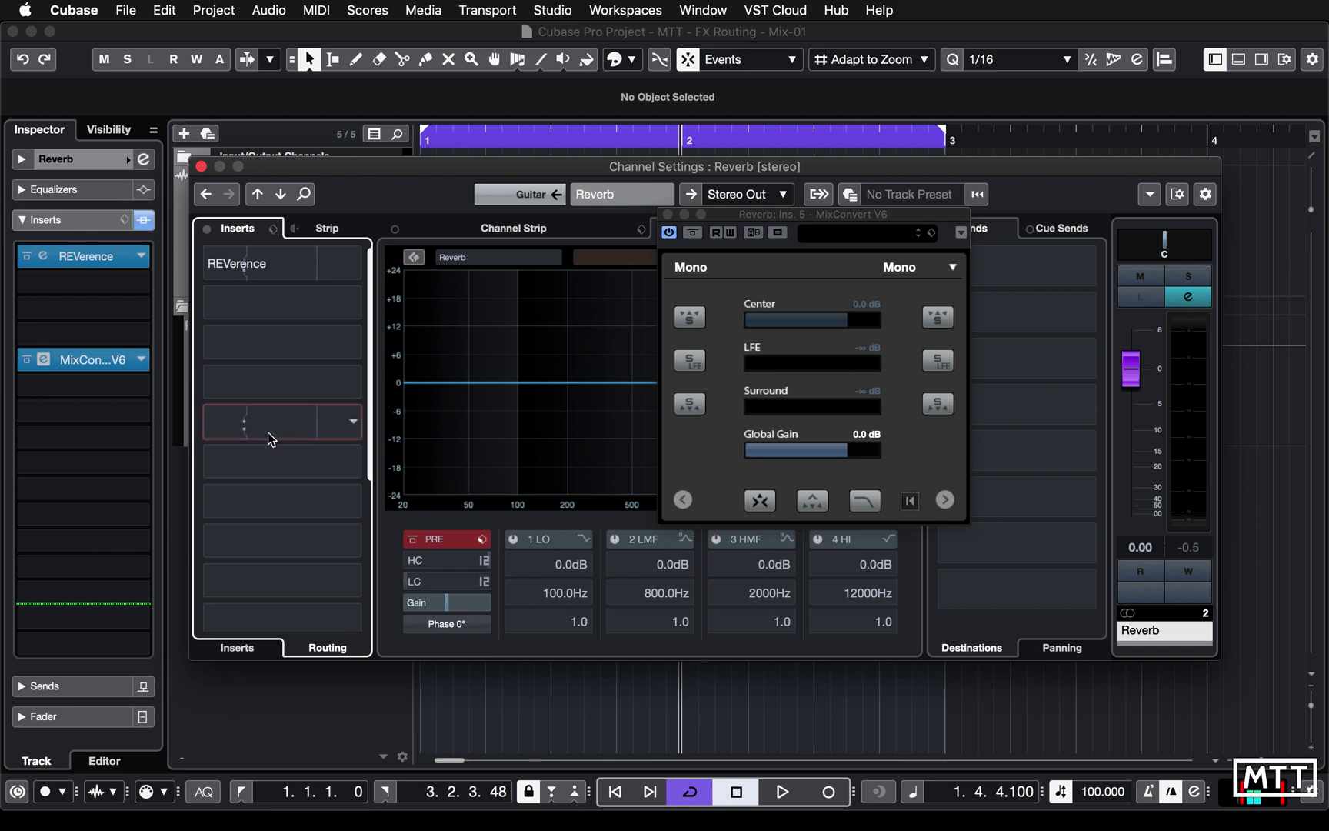
pyautogui.click(354, 423)
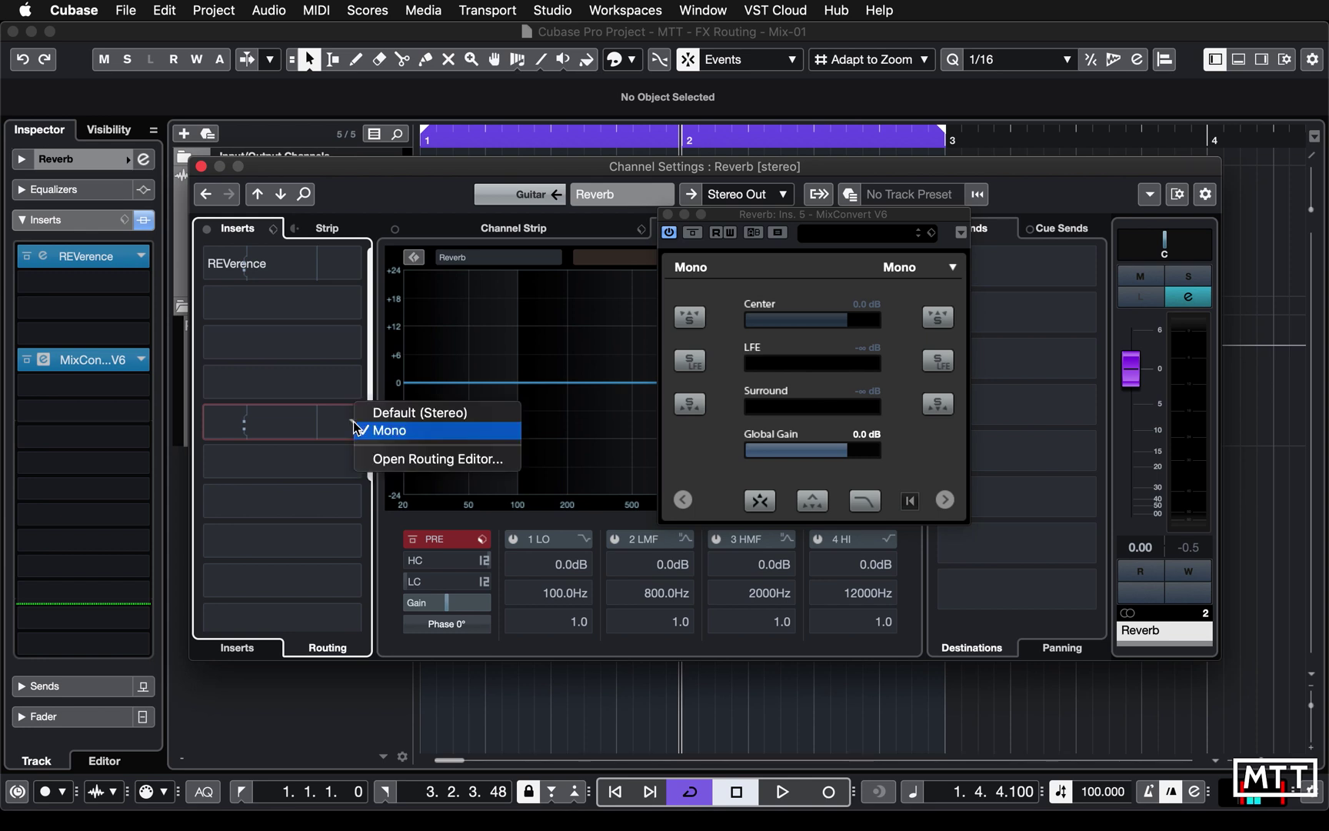
pyautogui.click(390, 459)
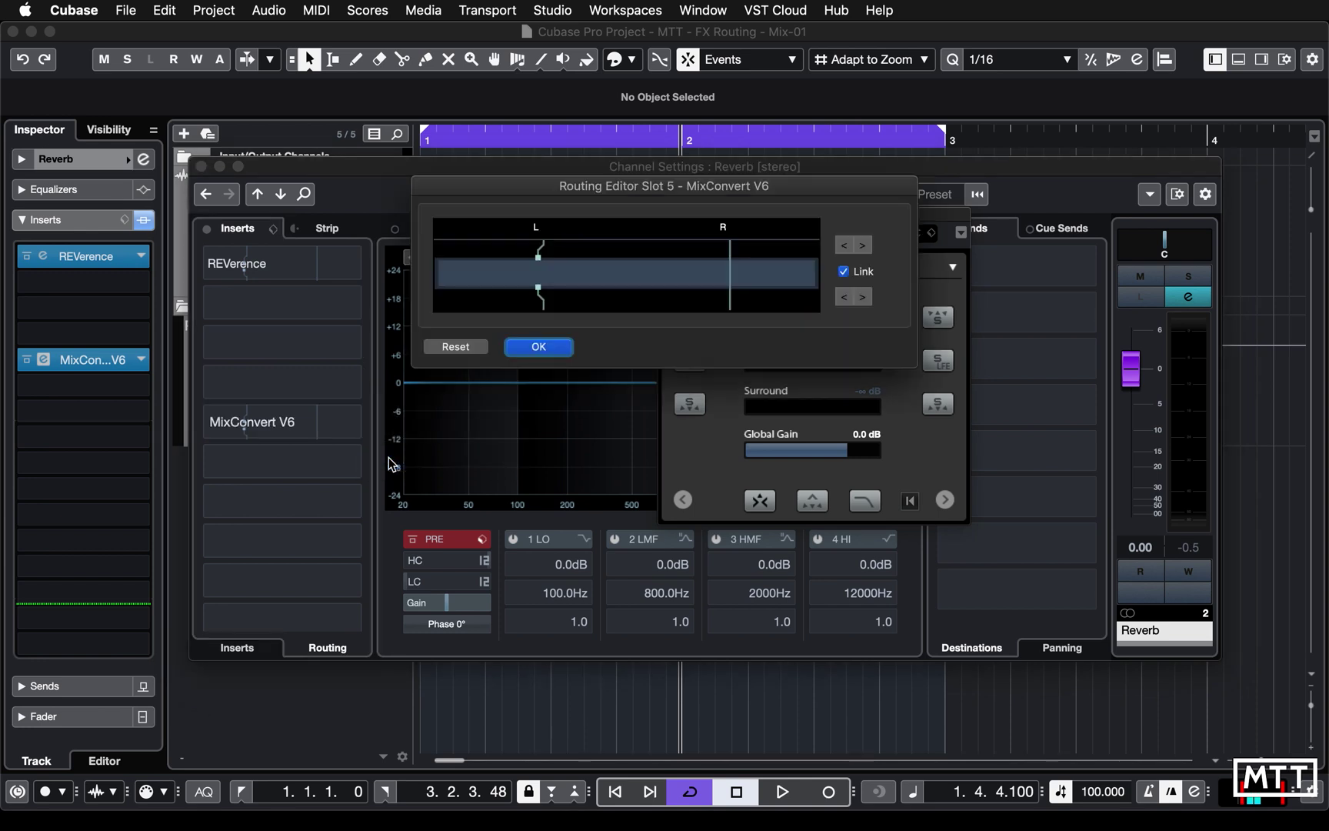
pyautogui.click(864, 298)
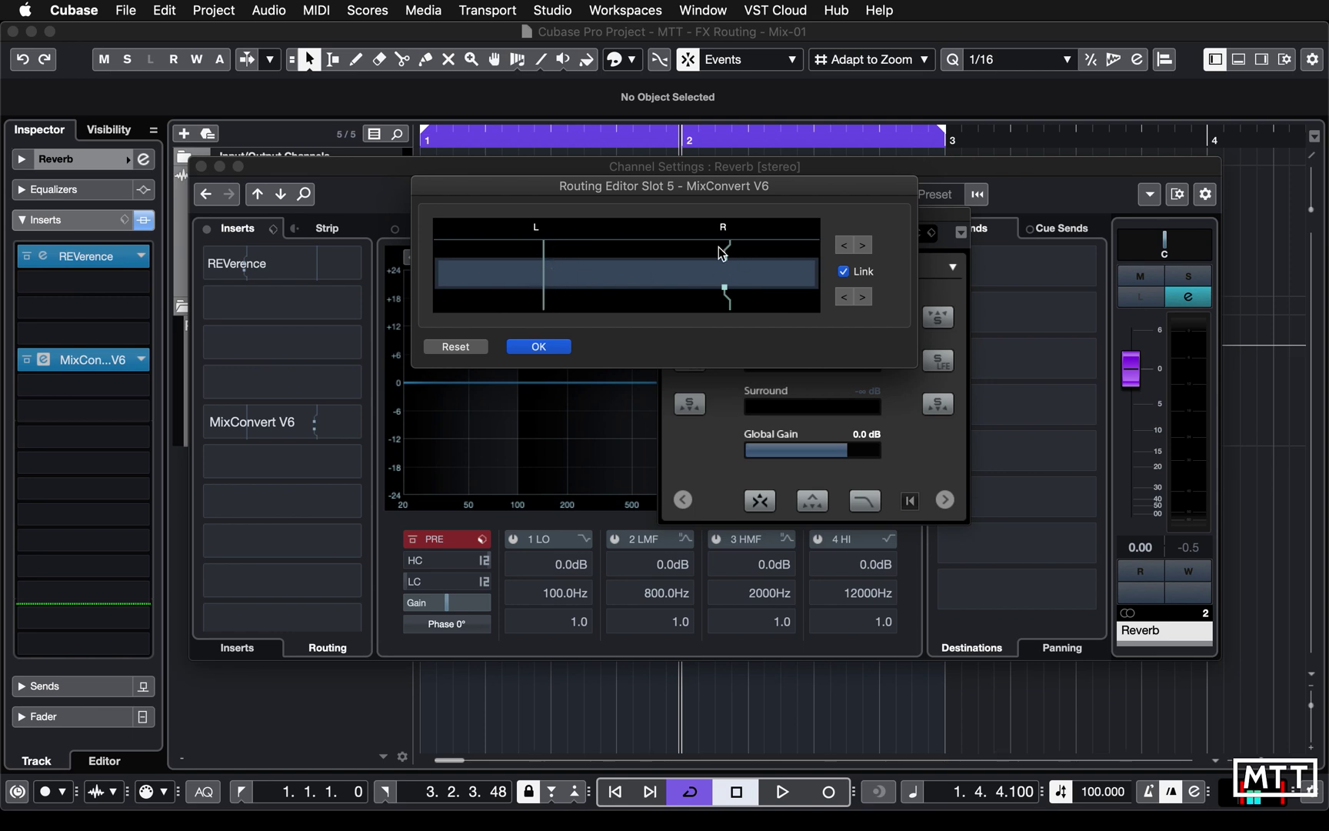
pyautogui.click(552, 347)
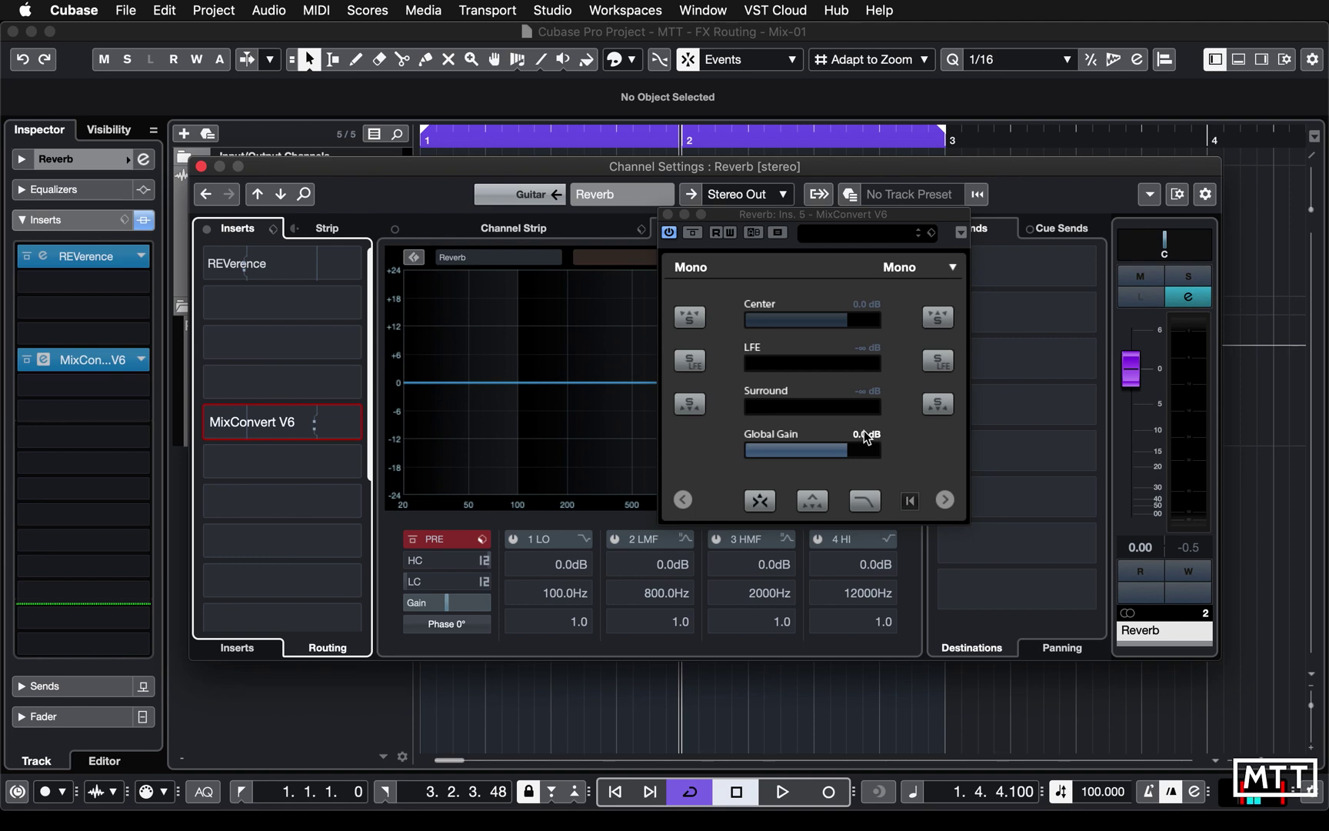
# Step: Lower MixConvert V6's Global Gain to -14.9 dB while auditioning the loop, and close the plug-in
pyautogui.moveTo(857, 445); pyautogui.dragTo(806, 453)
pyautogui.press('space')
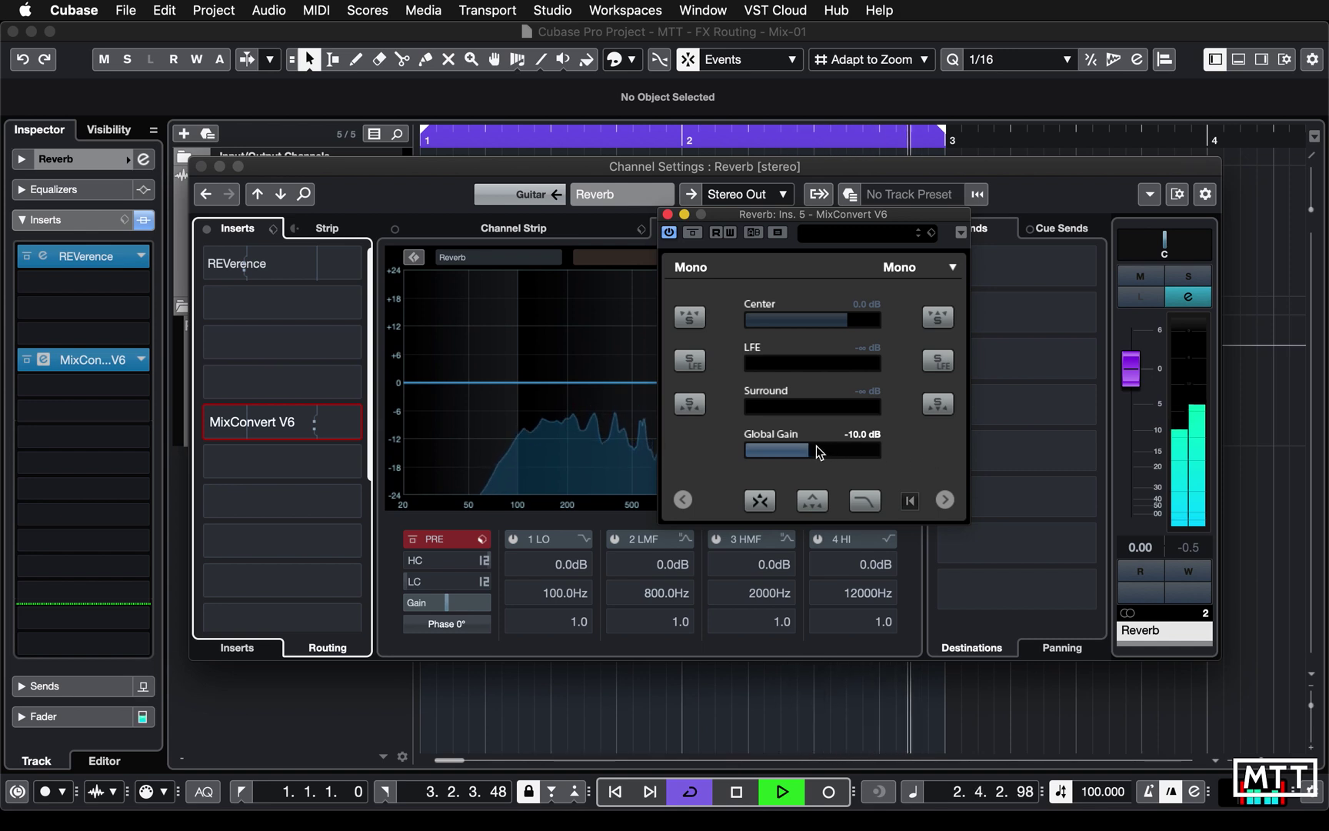
pyautogui.moveTo(808, 453); pyautogui.dragTo(794, 452)
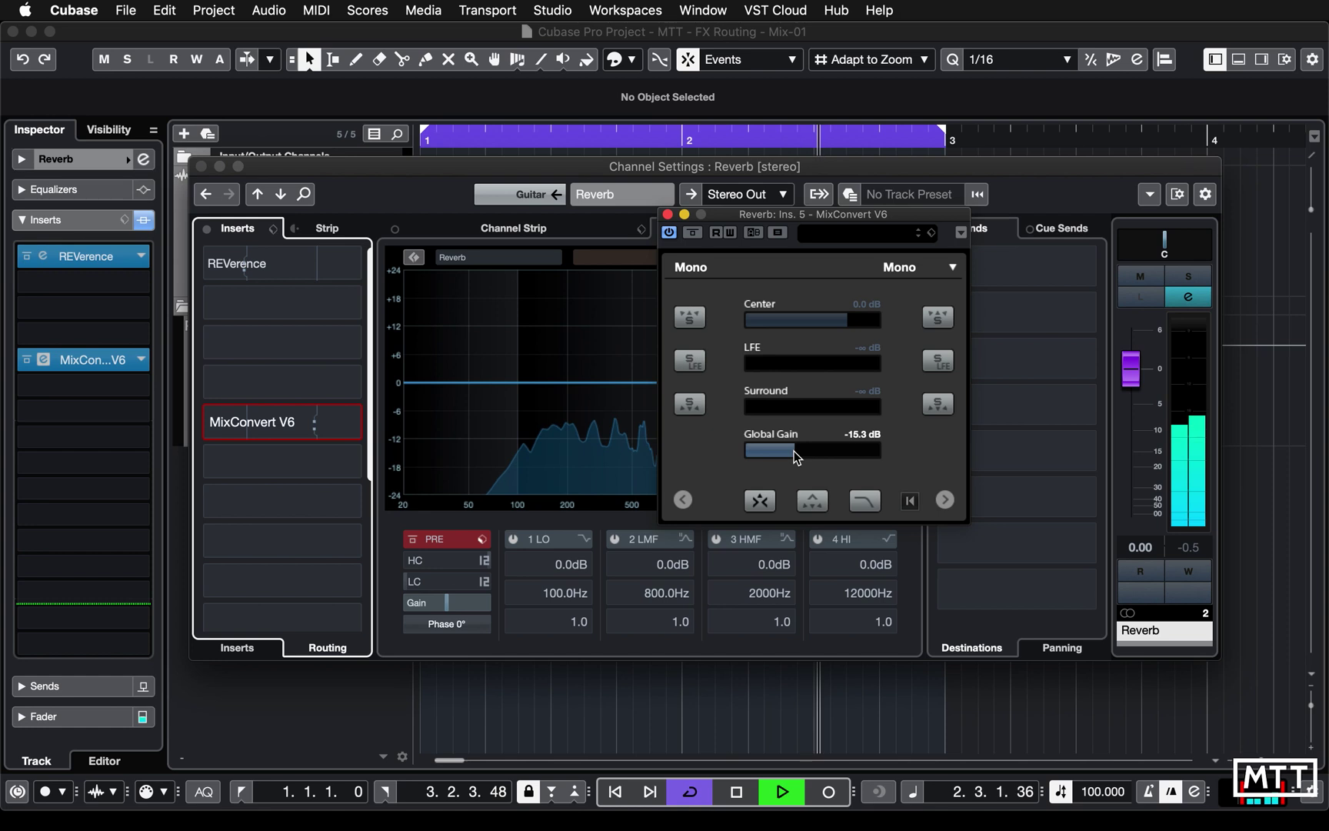
pyautogui.moveTo(1035, 450)
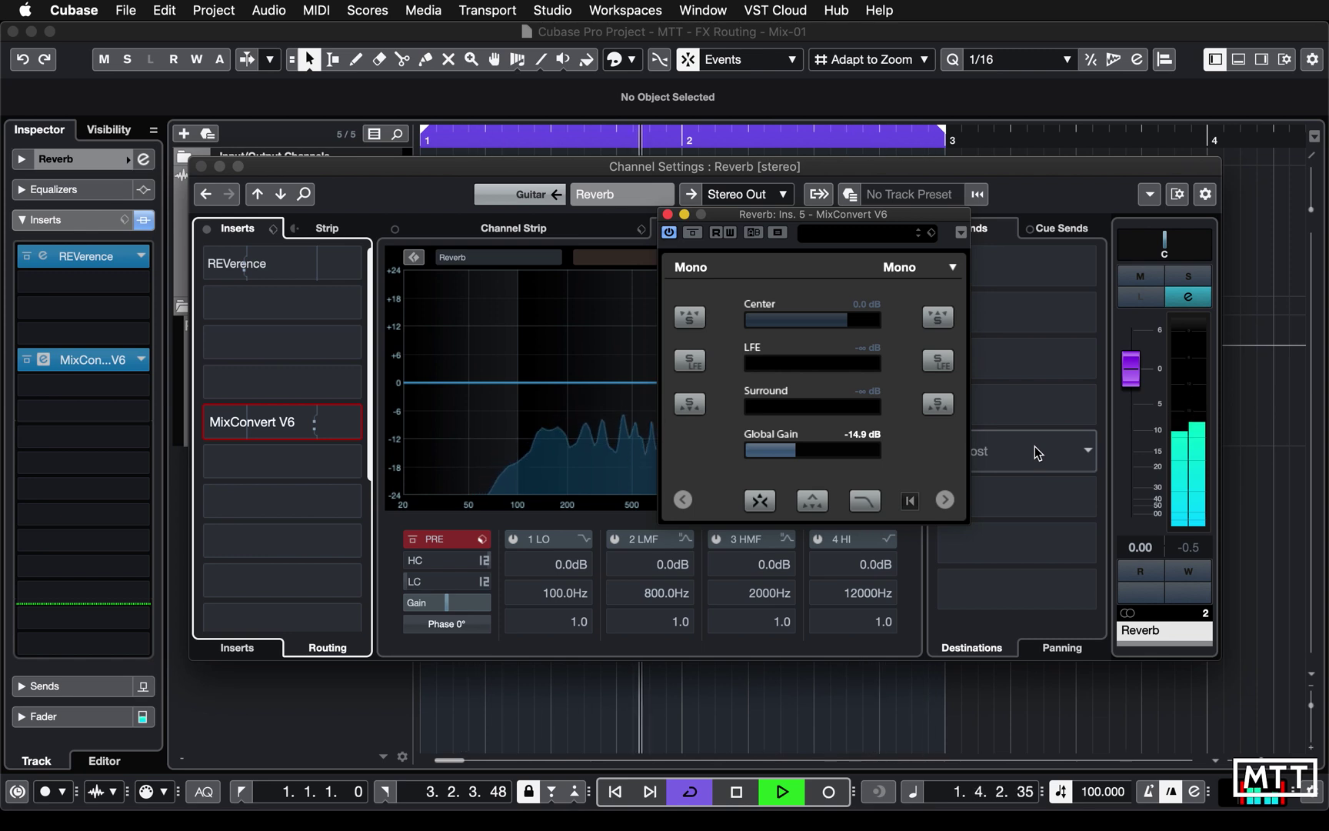
pyautogui.click(667, 213)
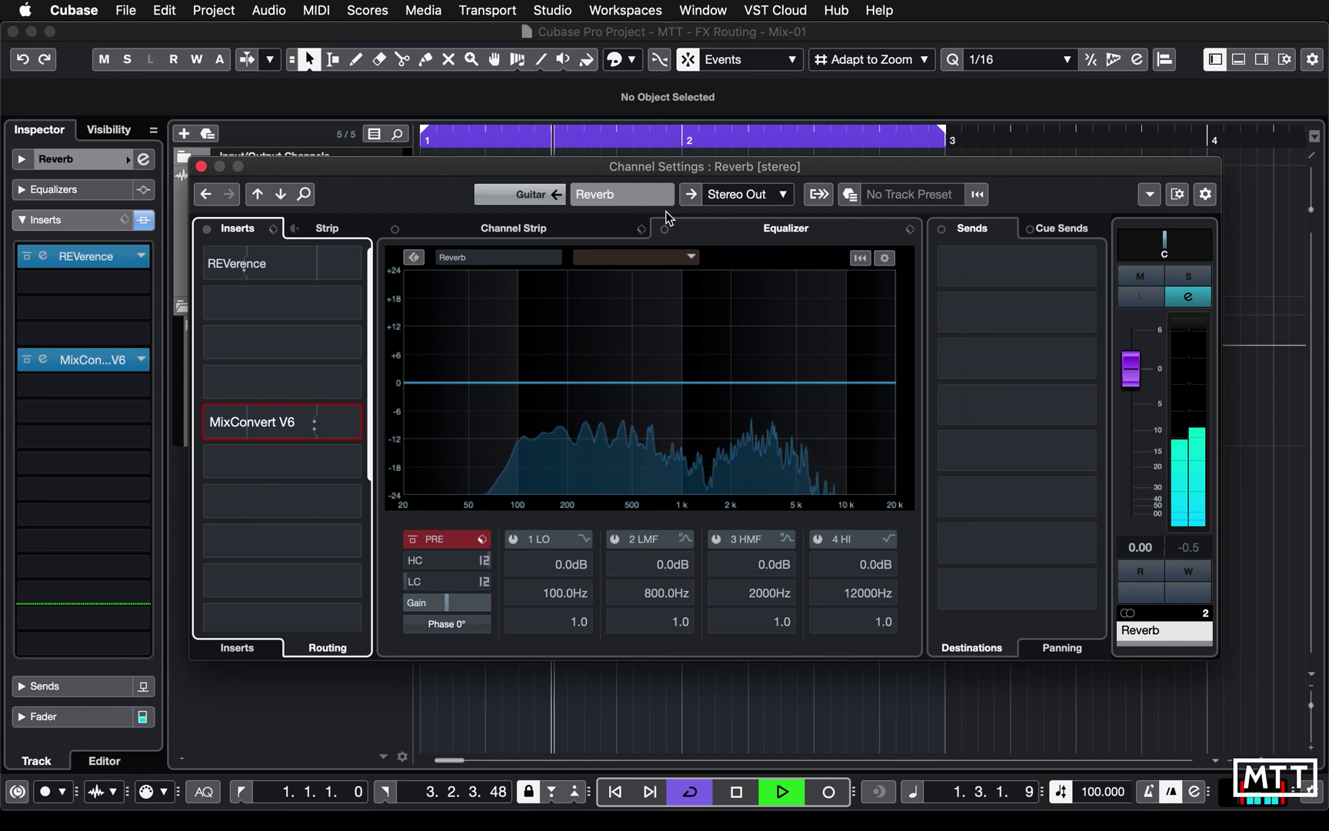
# Step: Close the Reverb channel settings, raise the Guitar track's volume to -11.5 dB during playback, and stop the loop
pyautogui.moveTo(326, 170); pyautogui.dragTo(380, 287)
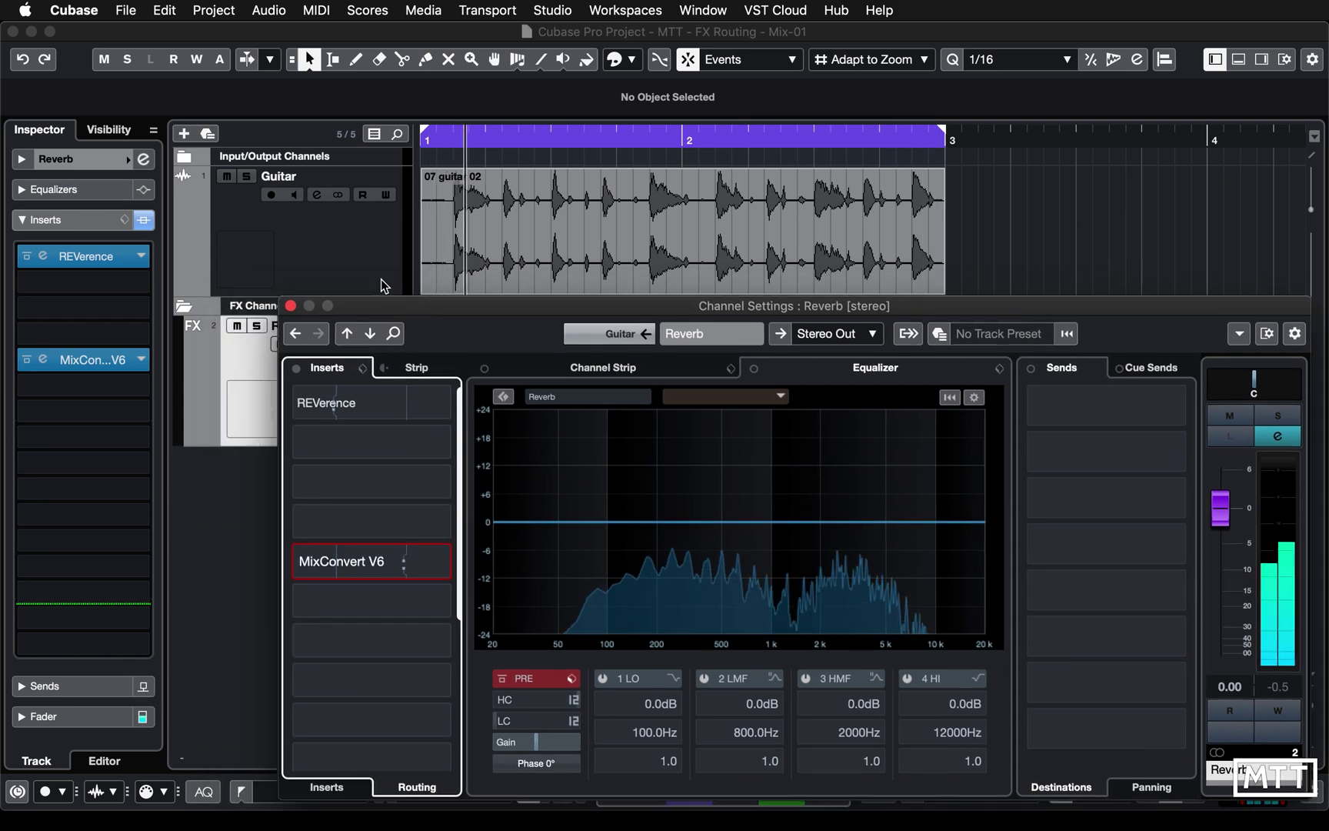
pyautogui.click(291, 305)
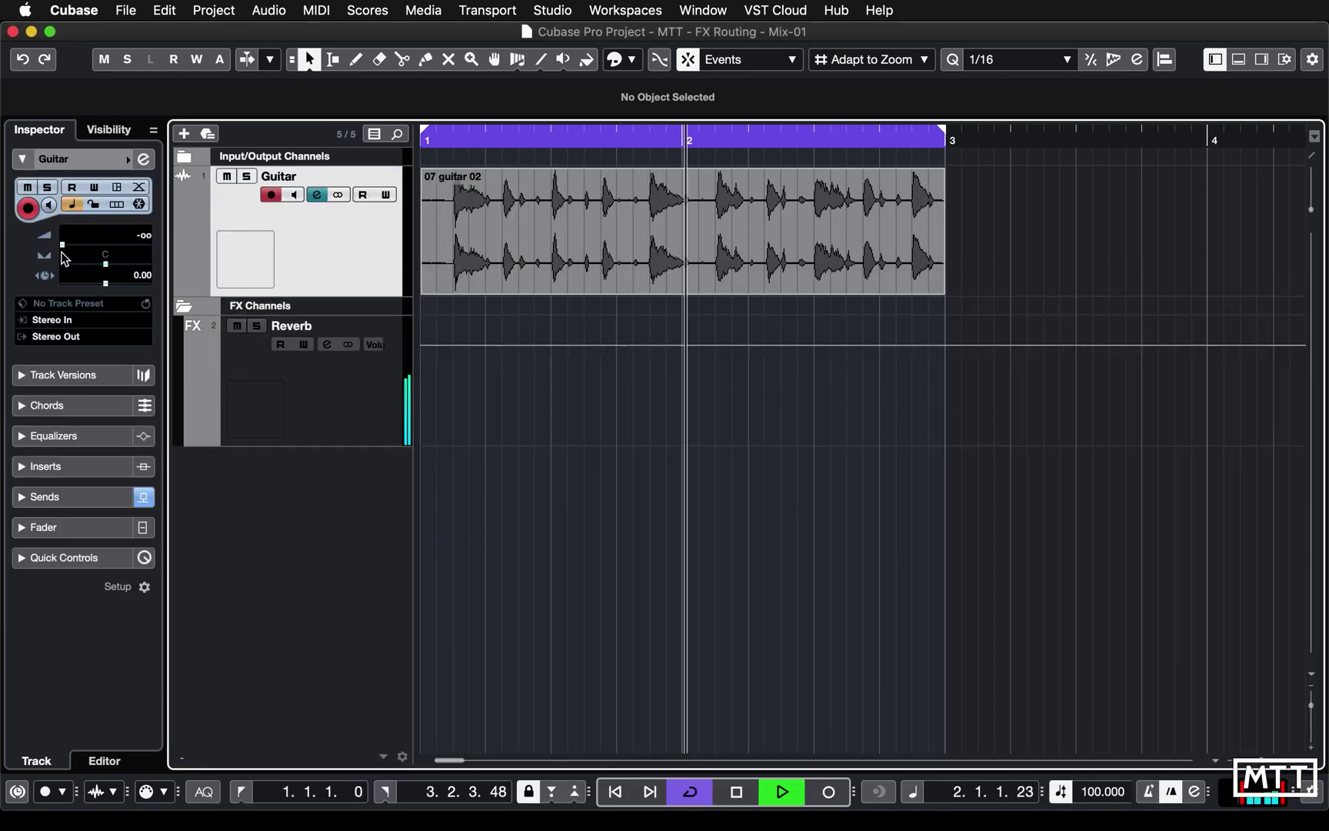
pyautogui.moveTo(62, 246); pyautogui.dragTo(97, 243)
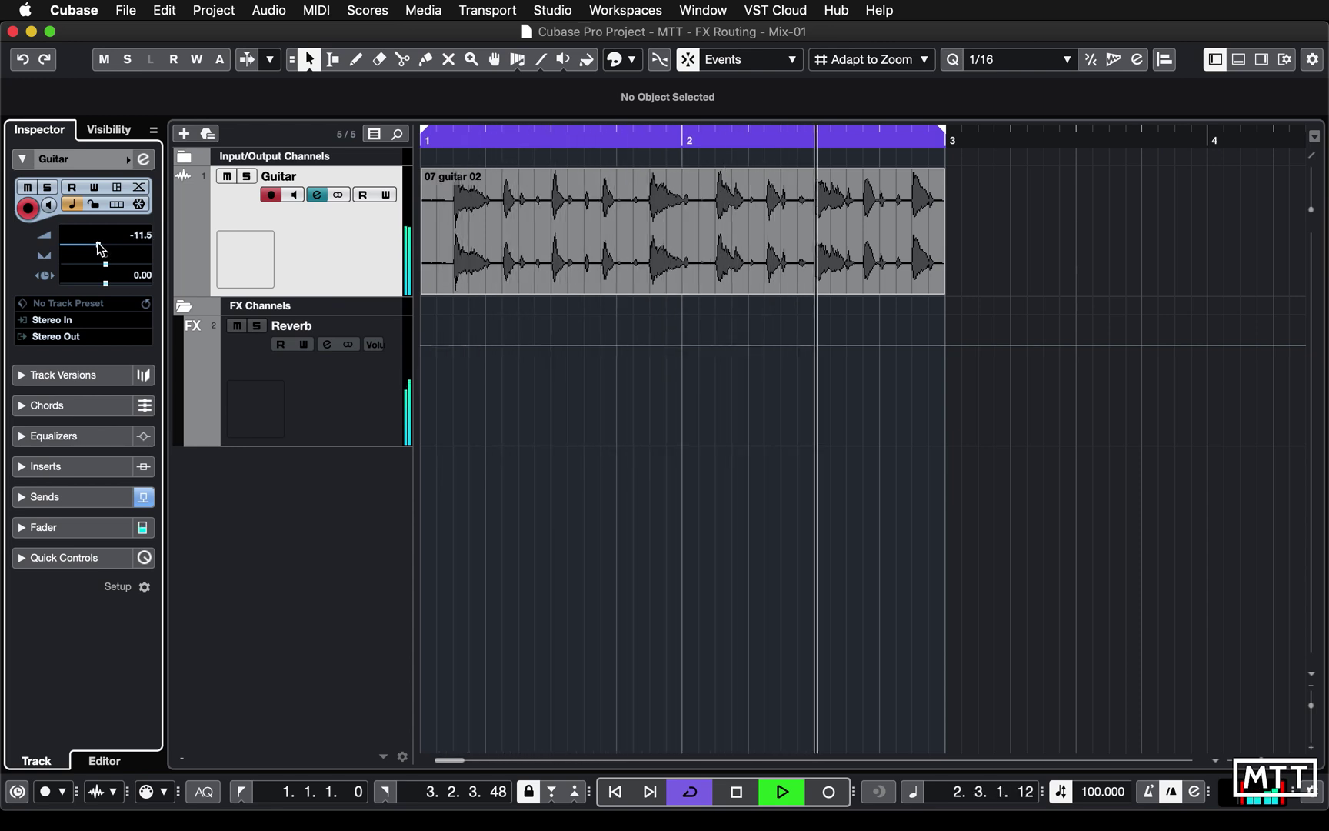
pyautogui.press('space')
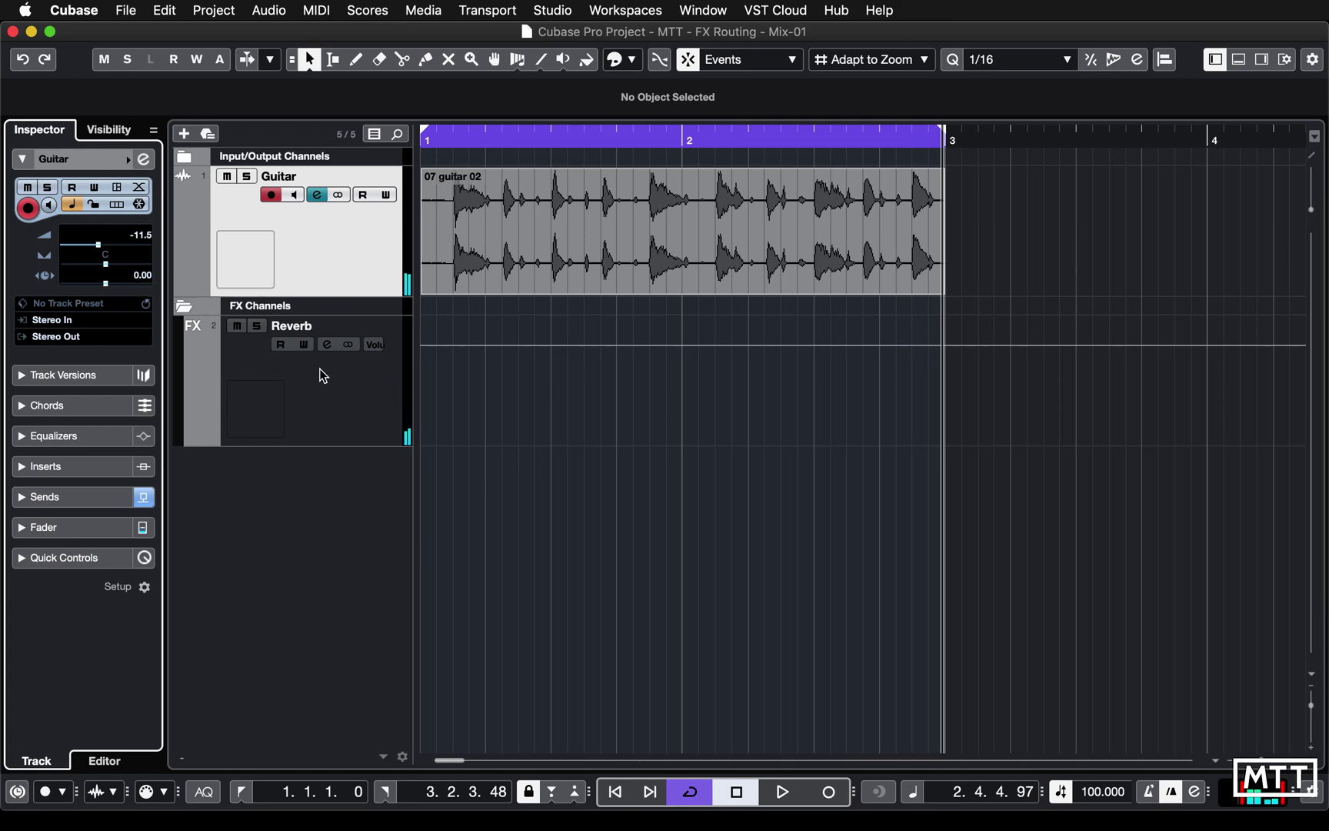
# Step: Reopen the Reverb channel's settings and bypass the MixConvert V6 insert in slot 5
pyautogui.click(328, 344)
pyautogui.moveTo(442, 307); pyautogui.dragTo(344, 176)
pyautogui.click(237, 659)
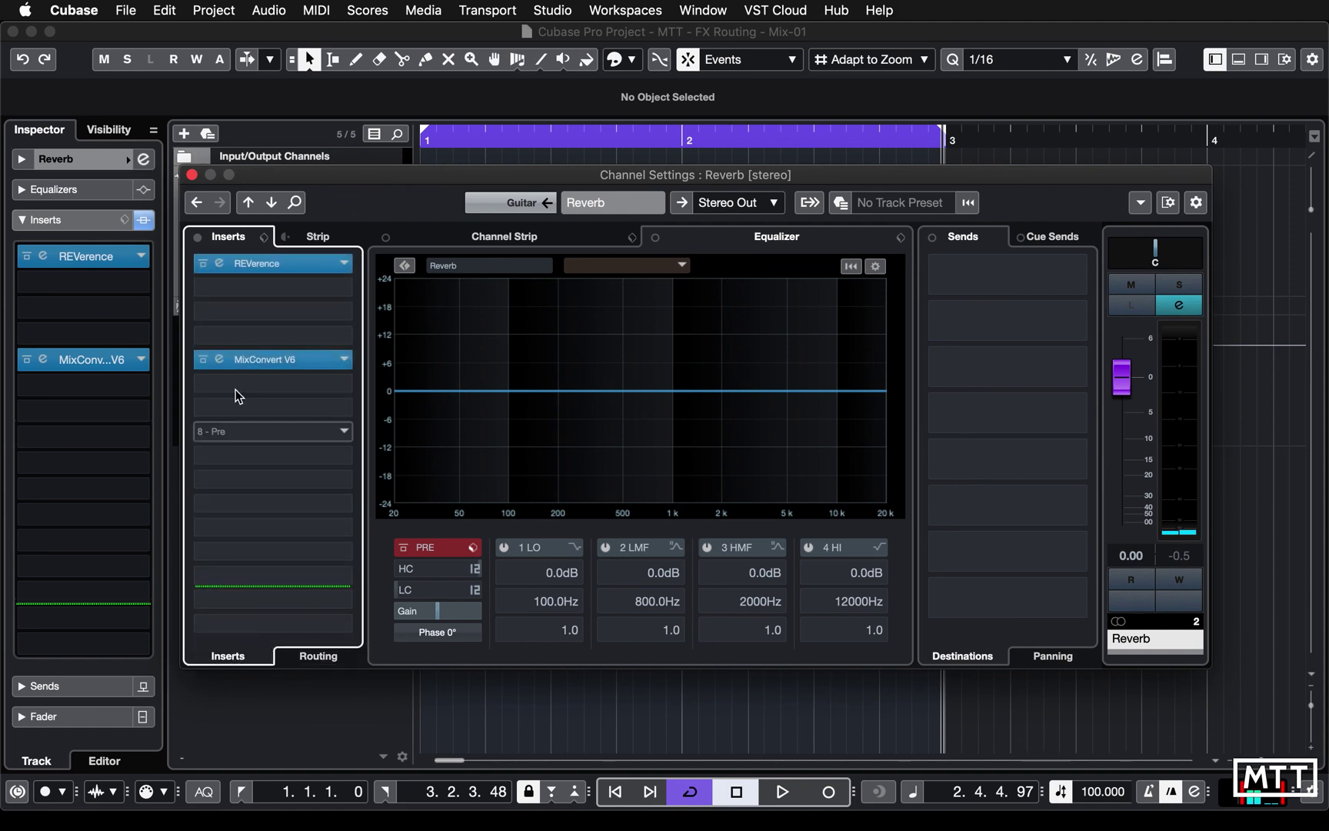
pyautogui.click(204, 359)
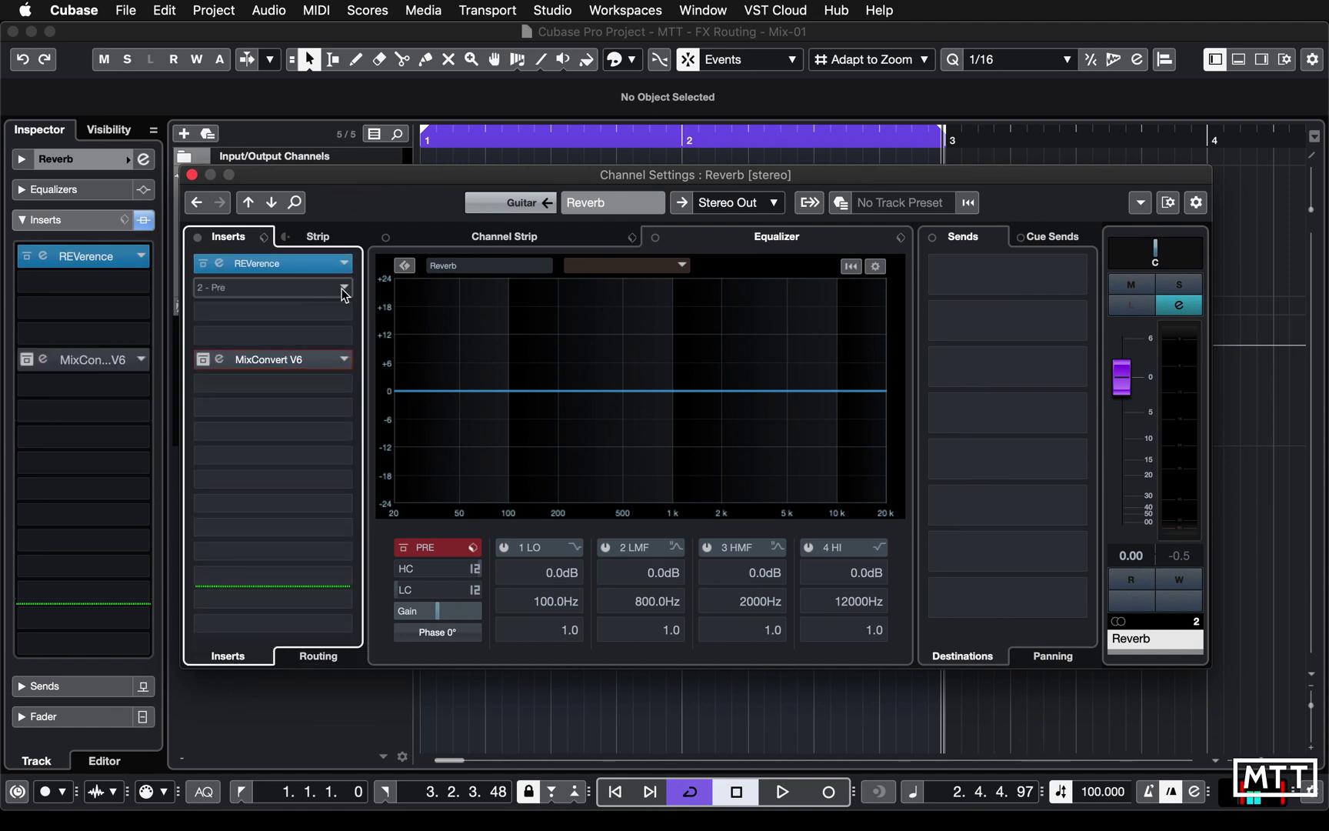
# Step: Add a second REVerence to insert slot 2 of the Reverb channel and load the Grand NY Ballroom A (SR) preset
pyautogui.click(344, 263)
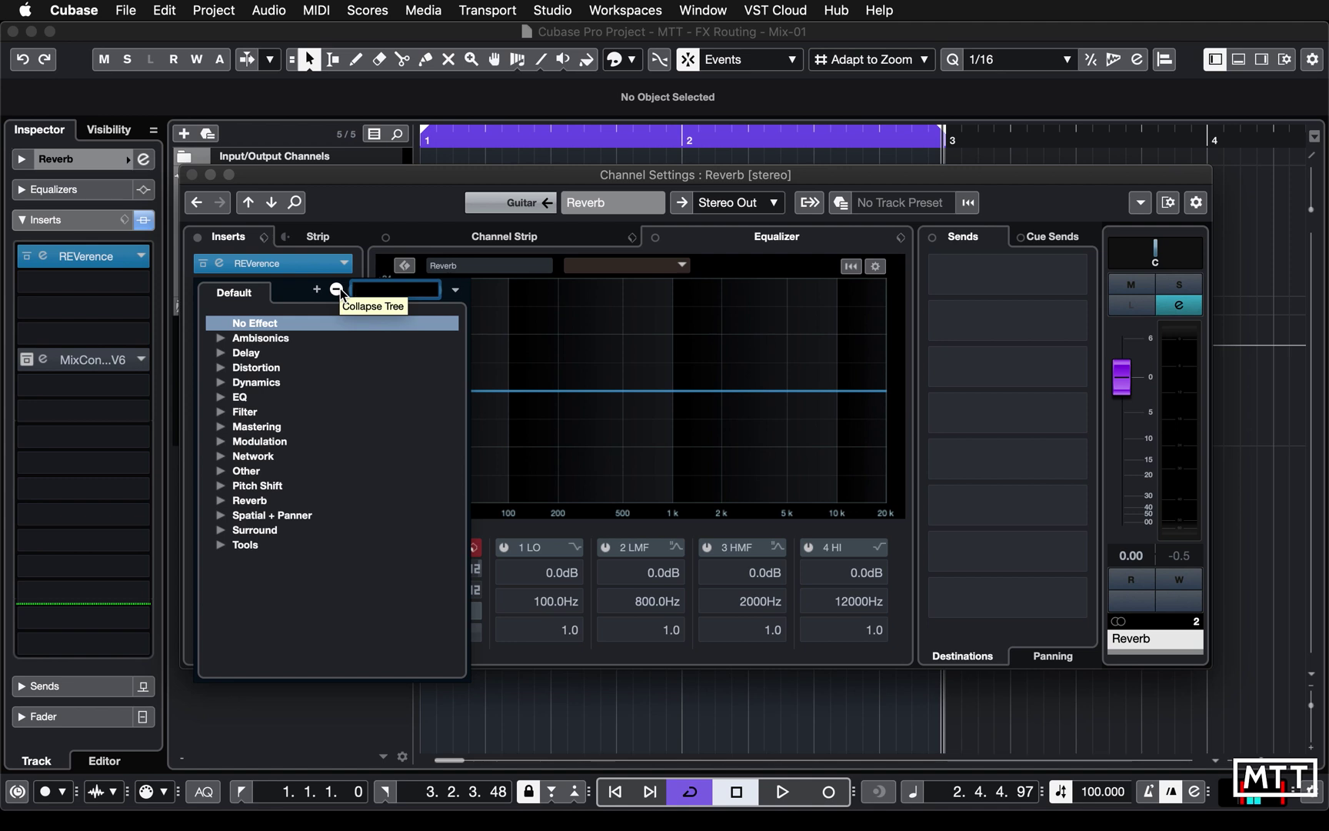
pyautogui.write('reverb')
pyautogui.click(275, 354)
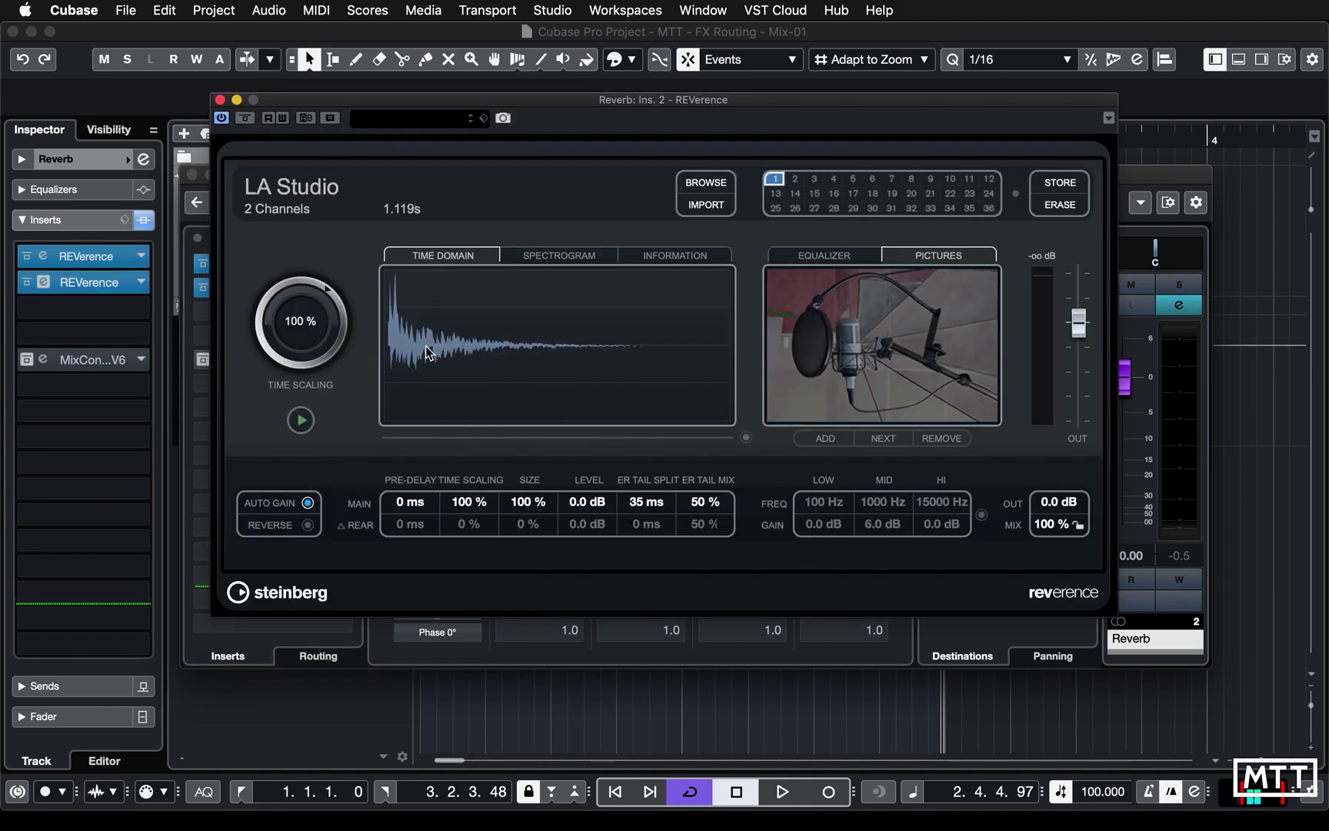
pyautogui.click(404, 119)
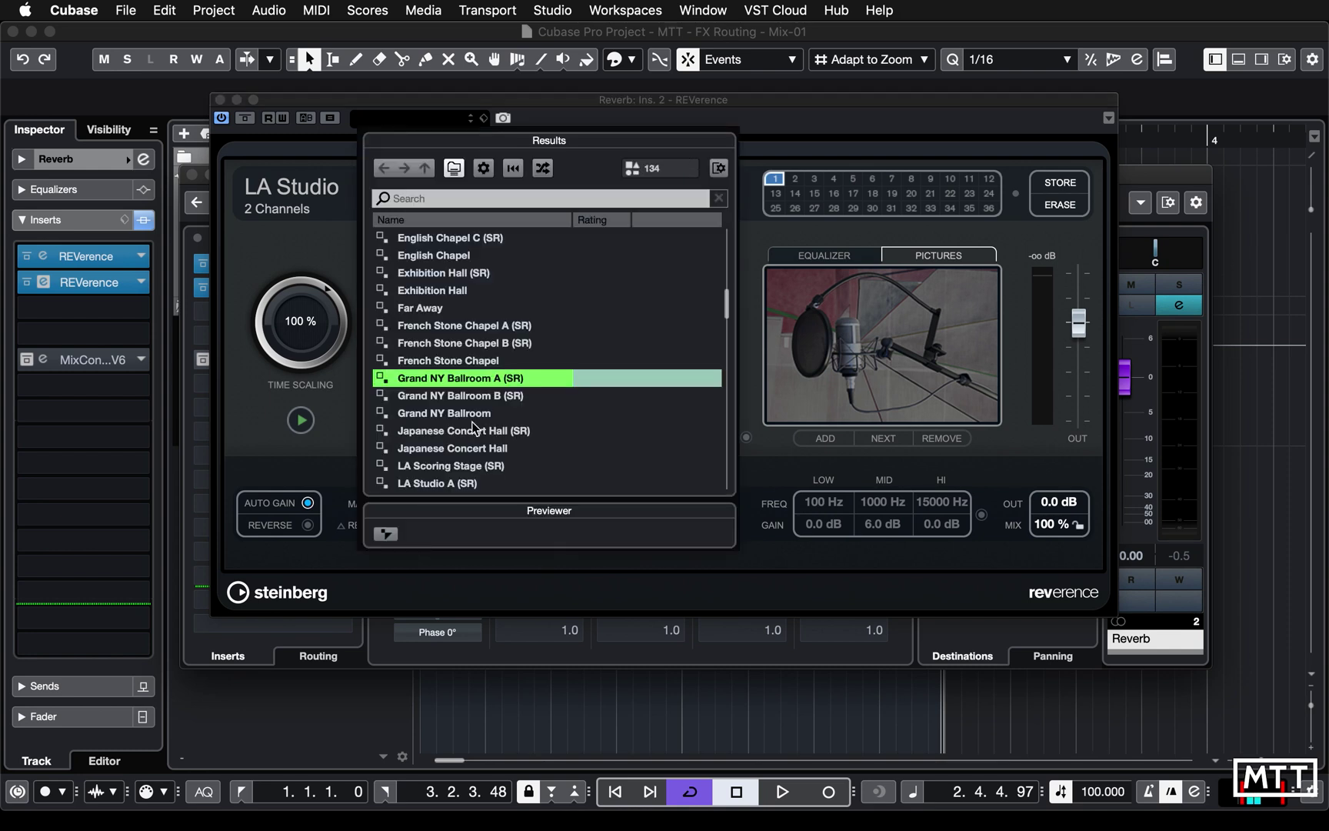
pyautogui.doubleClick(465, 378)
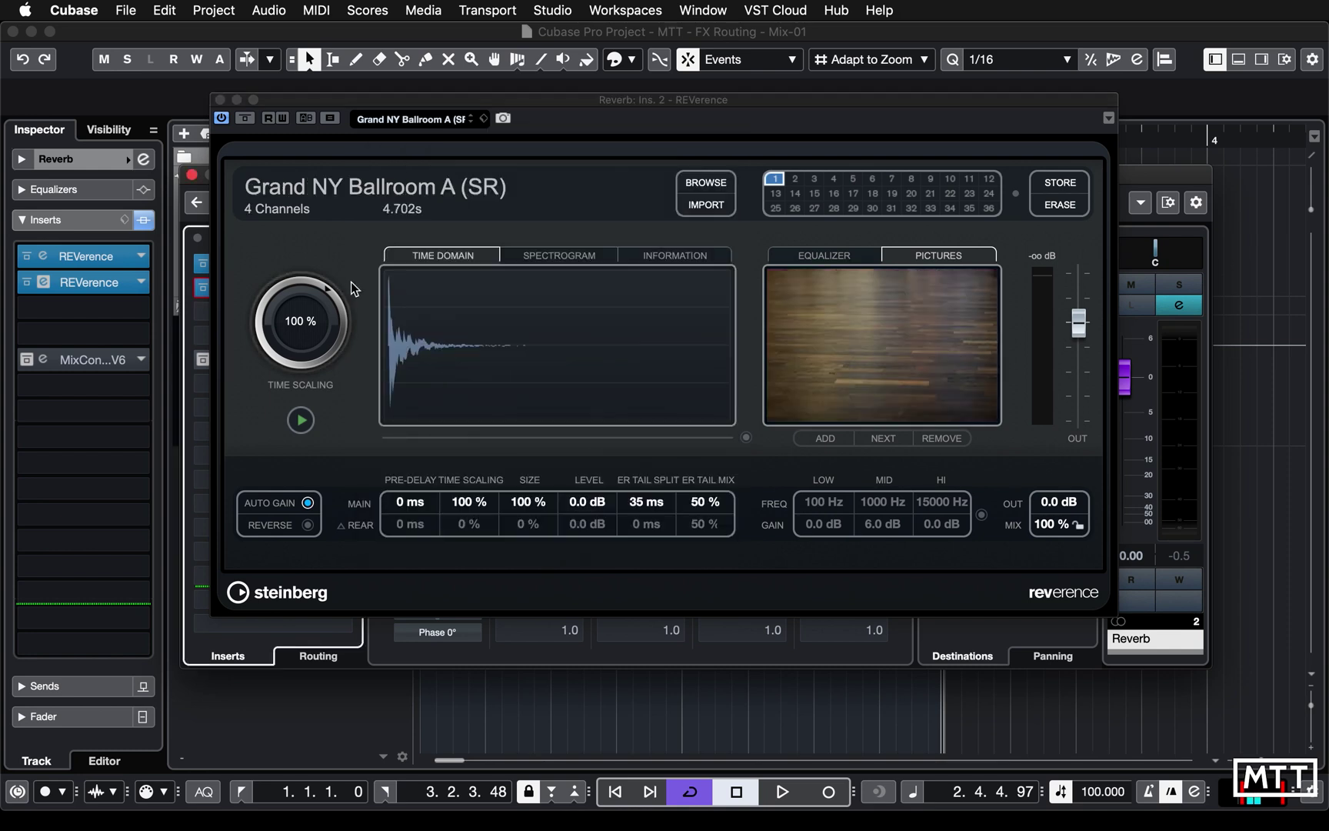
pyautogui.click(220, 100)
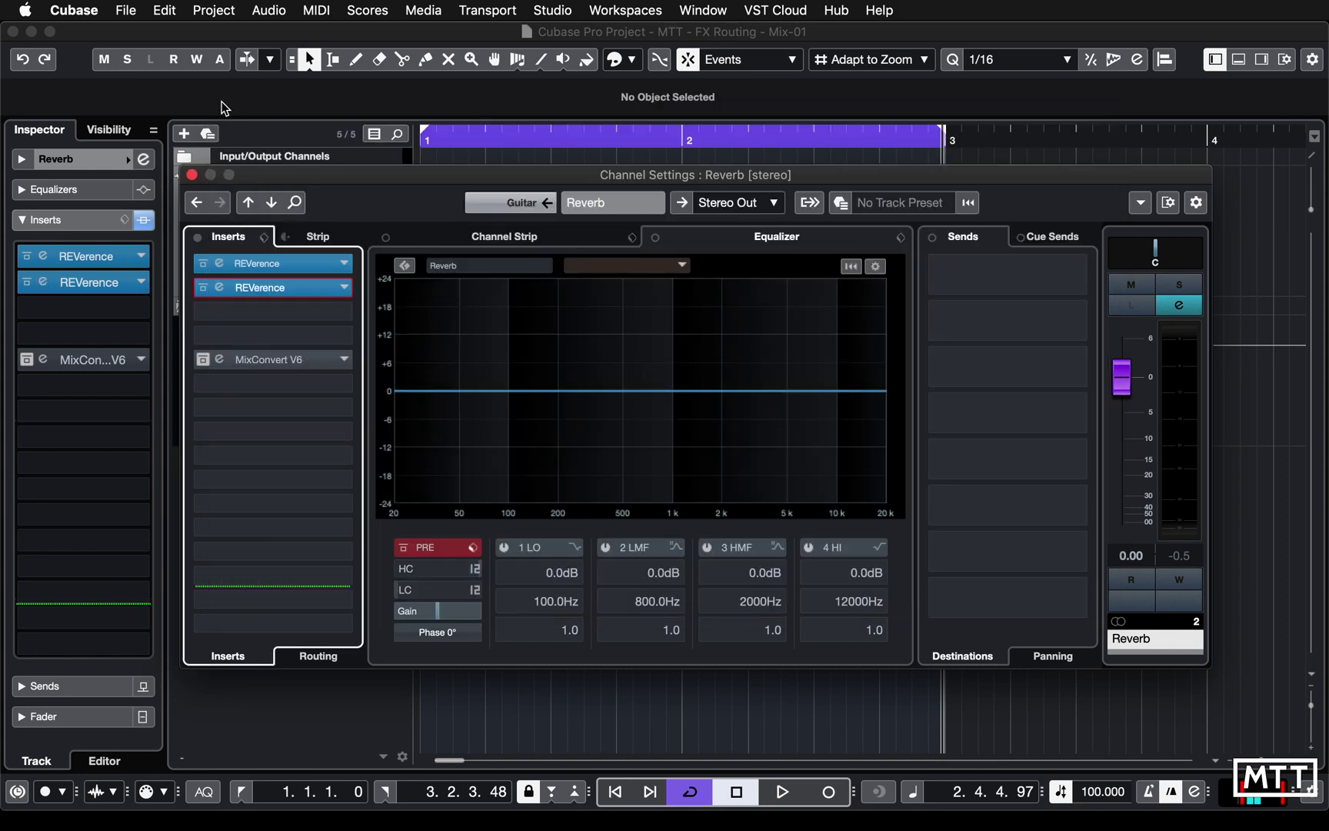
# Step: Set the slot 2 REVerence's routing to Mono and move its linked input and output to the right channel
pyautogui.click(308, 656)
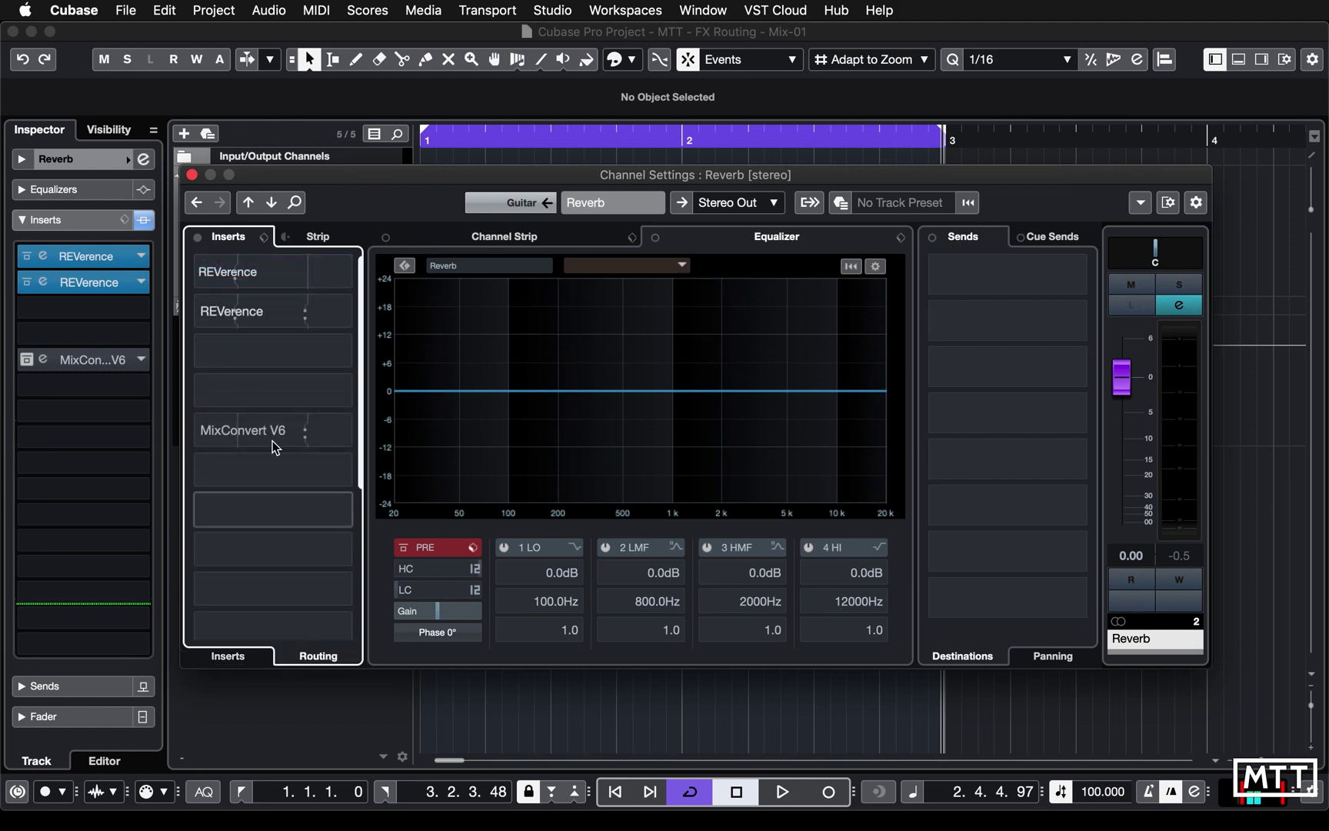
pyautogui.click(343, 311)
pyautogui.click(362, 344)
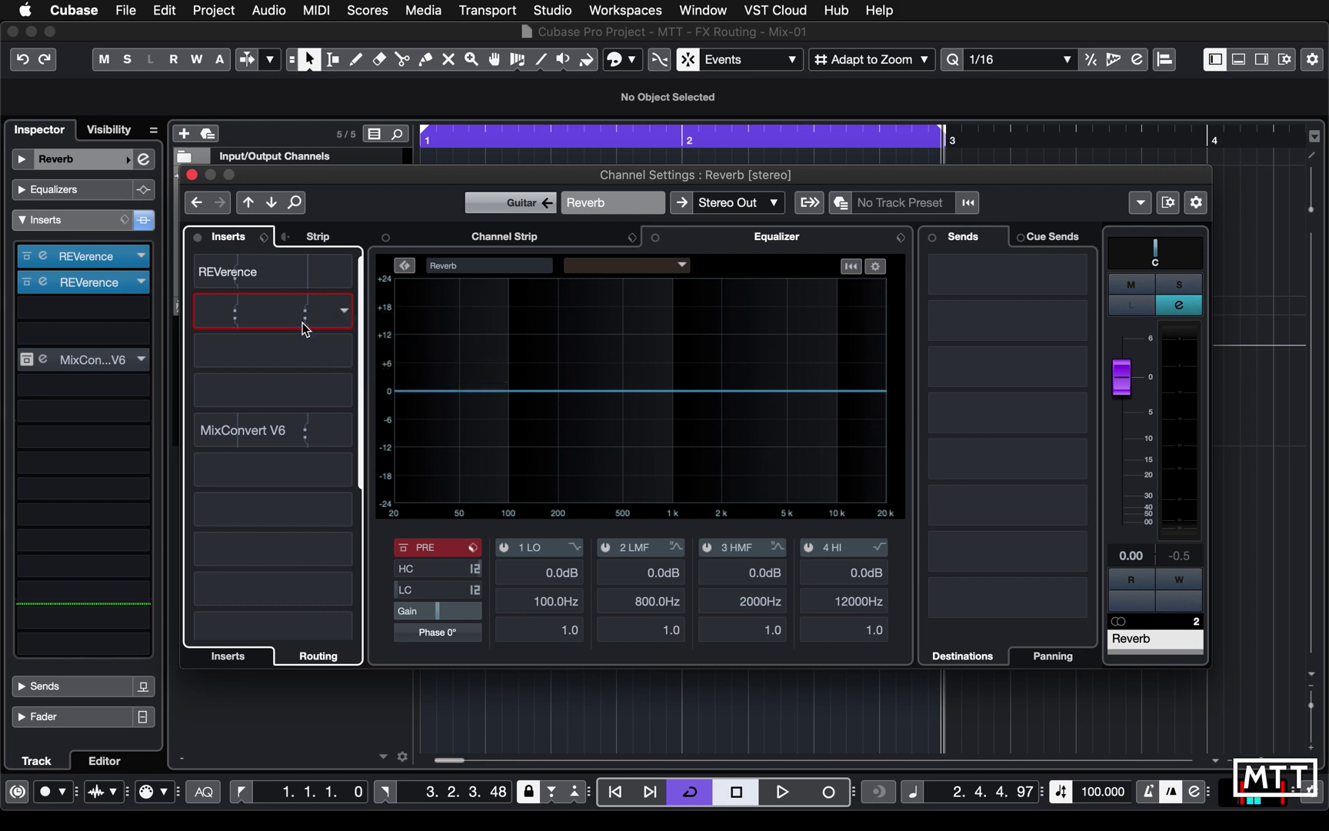
pyautogui.click(343, 312)
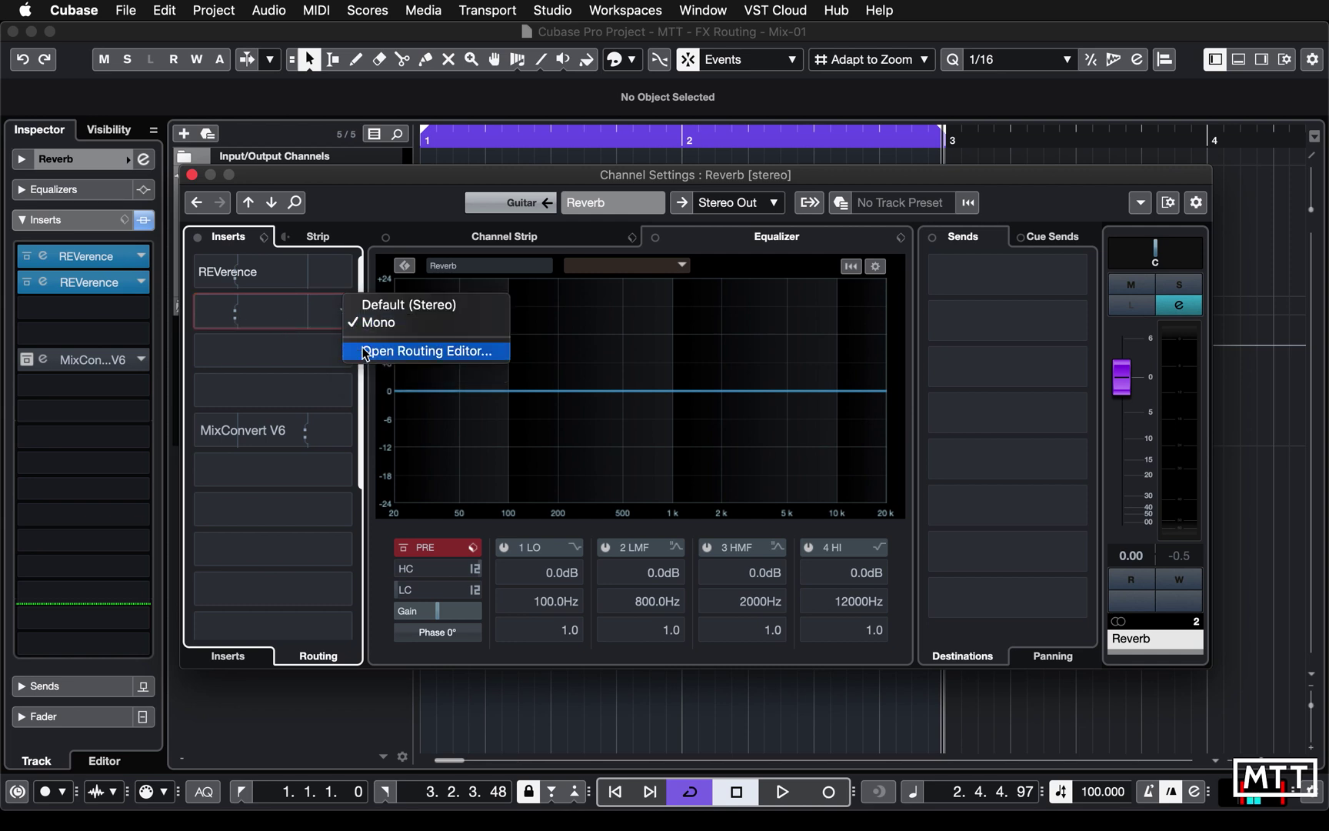
pyautogui.click(367, 351)
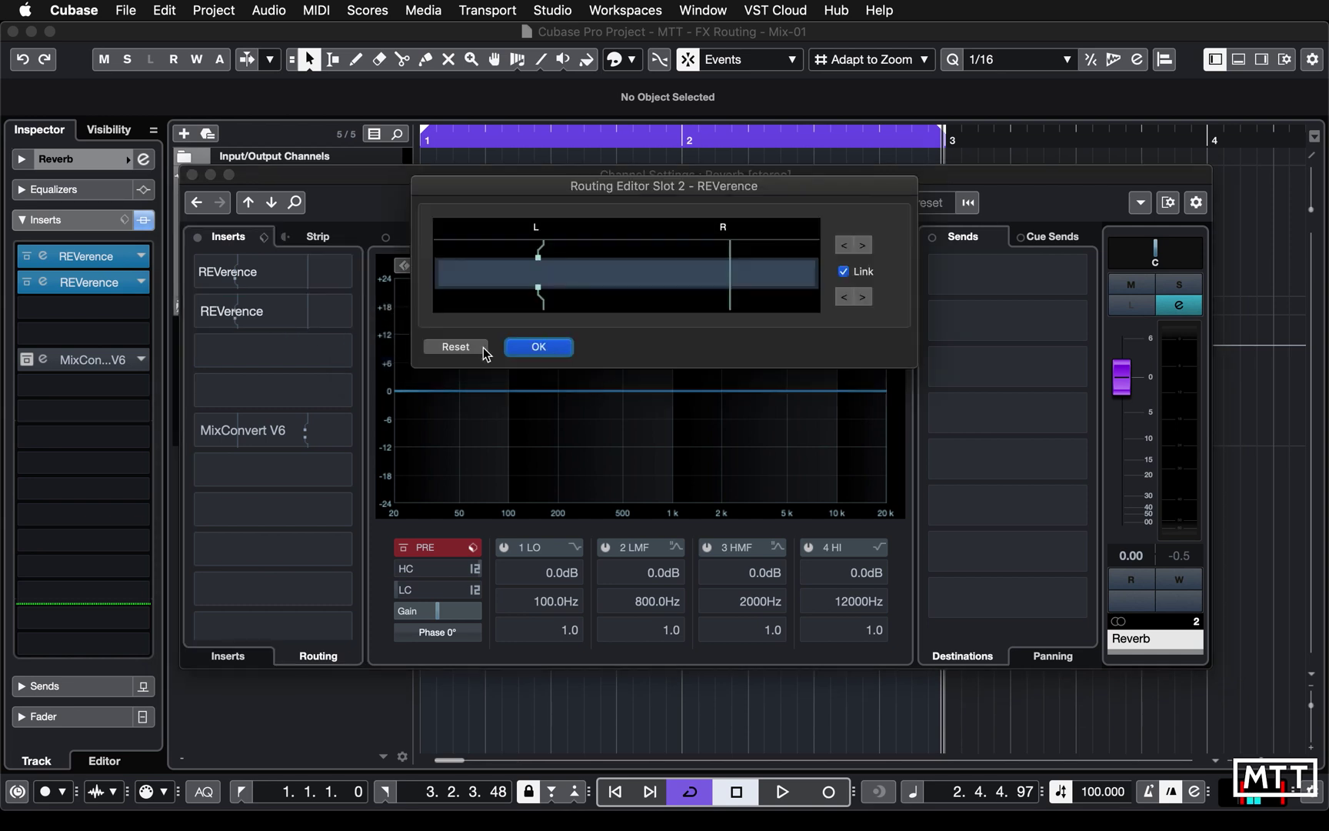
pyautogui.click(866, 295)
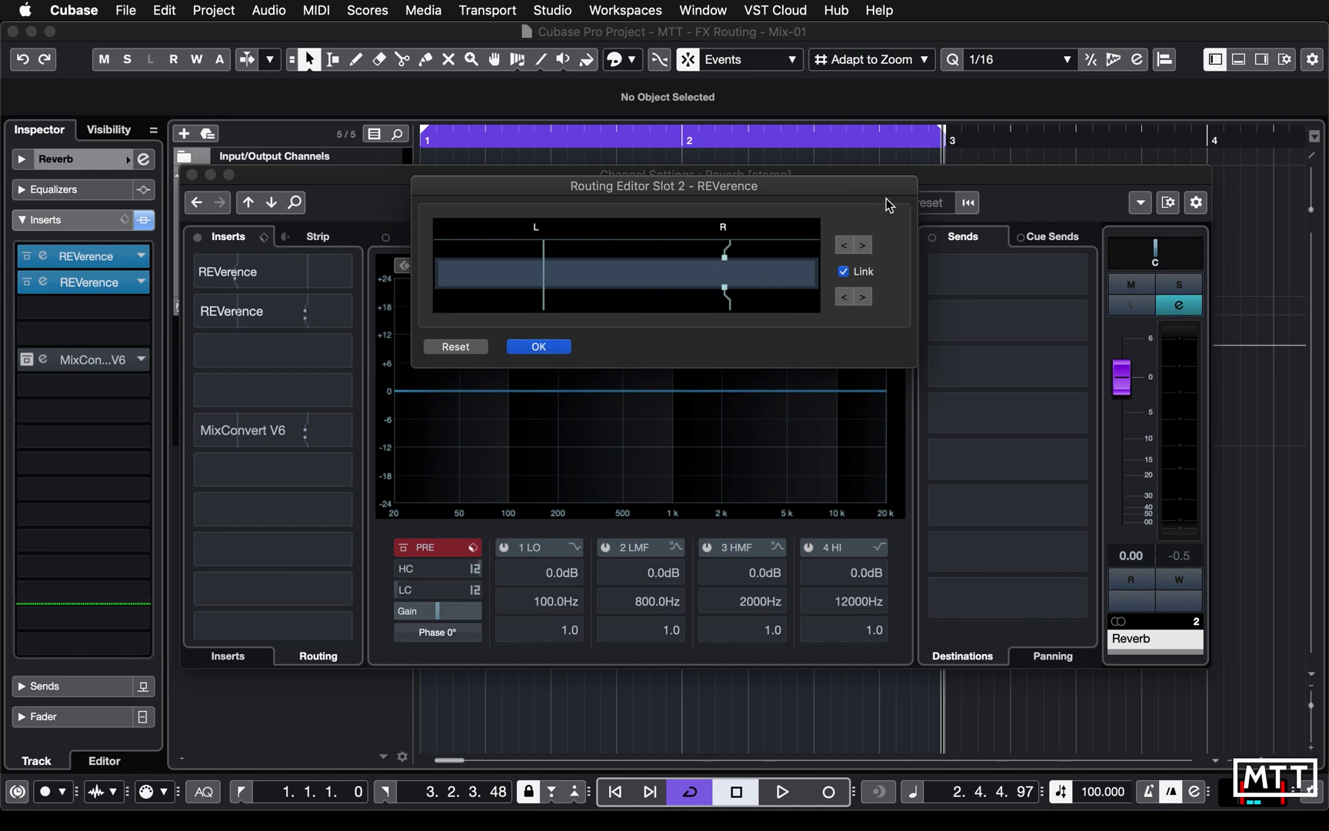
pyautogui.click(530, 349)
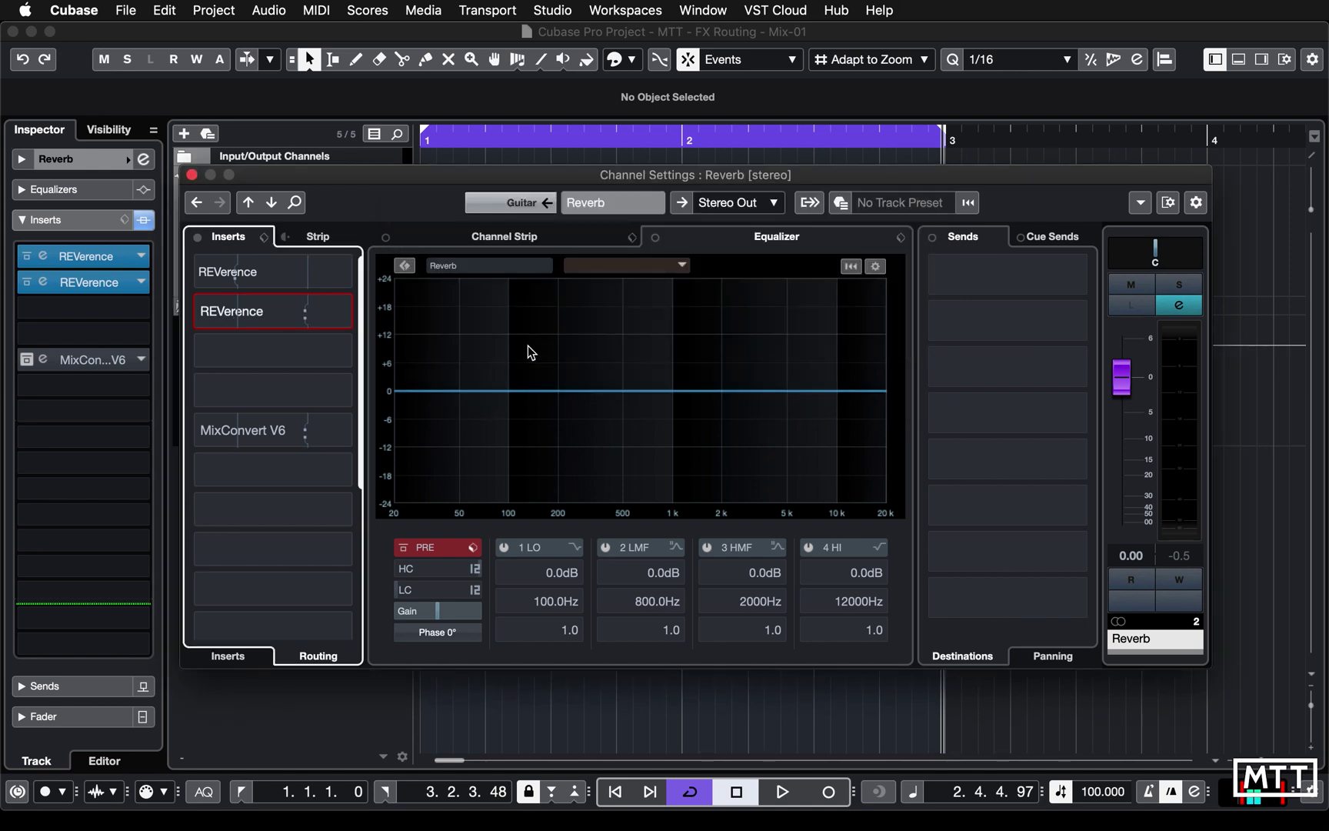
# Step: Audition the loop with separate left and right REVerence inserts and check the Reverb channel's insert routing
pyautogui.press('space')
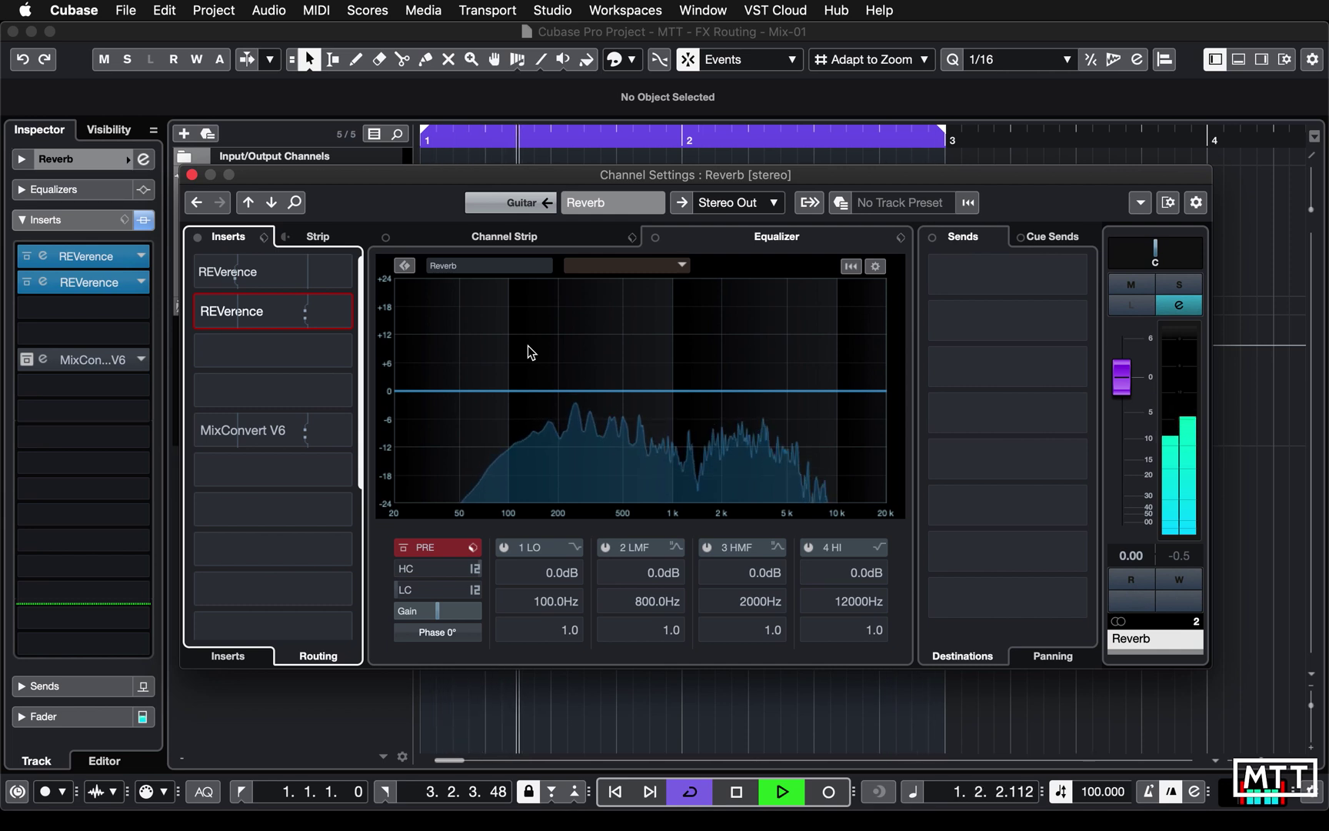
pyautogui.press('space')
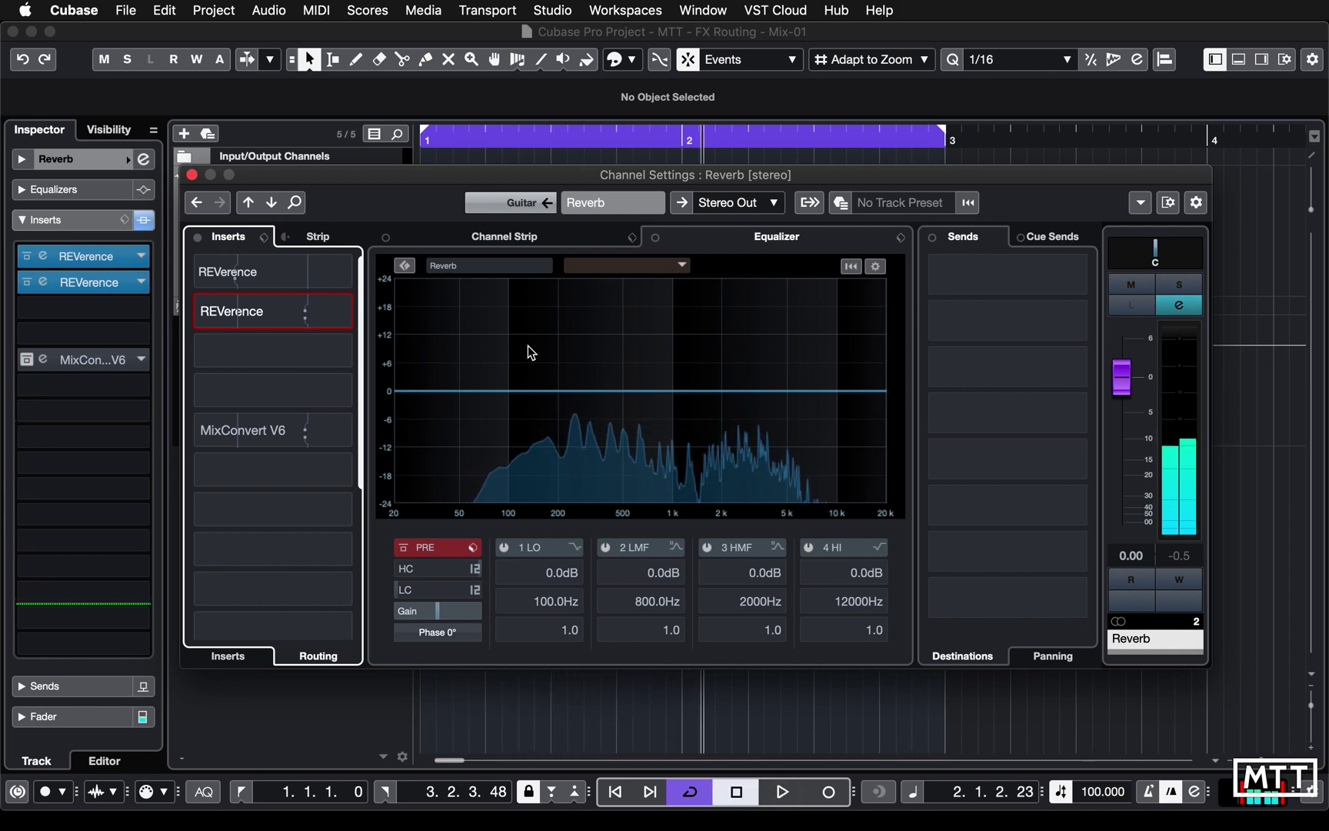
pyautogui.click(248, 307)
pyautogui.moveTo(247, 307); pyautogui.dragTo(292, 318)
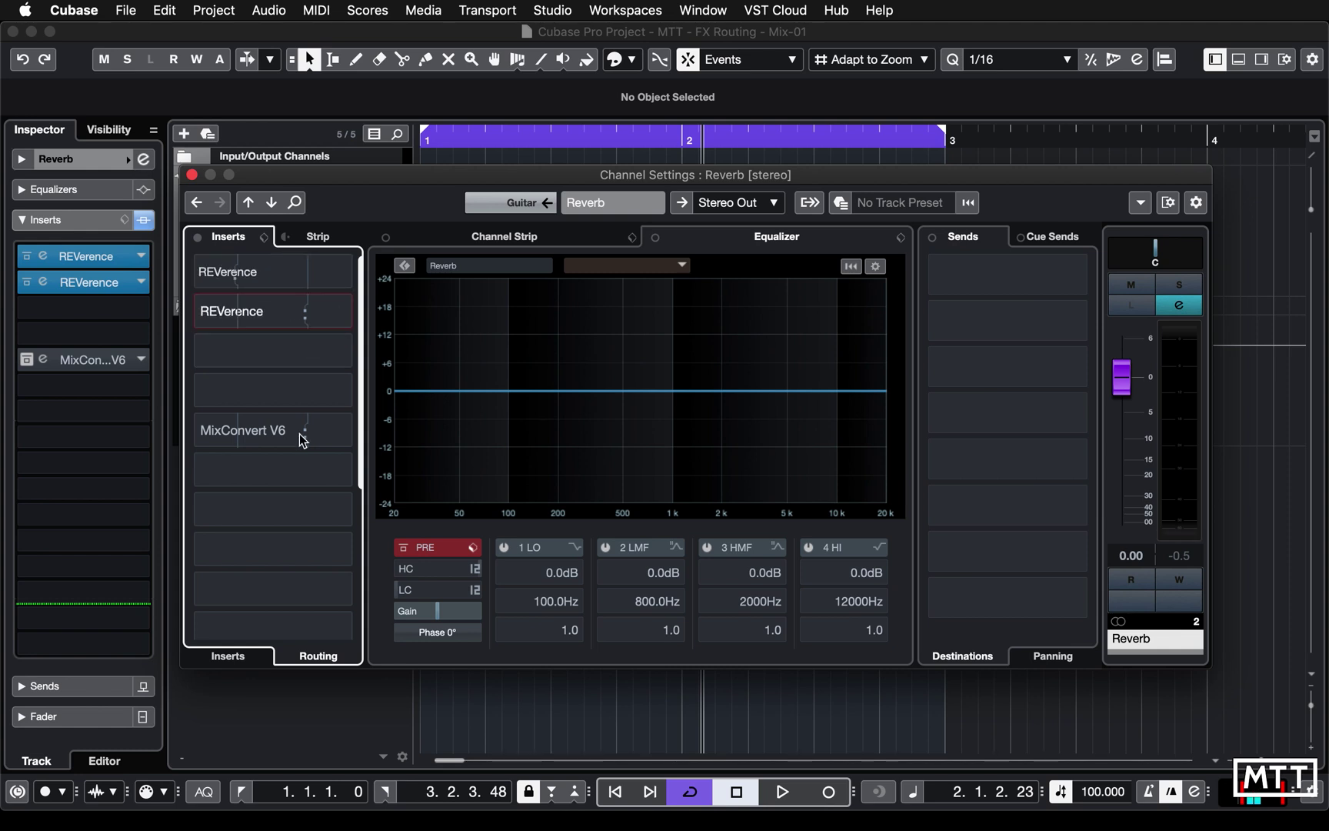